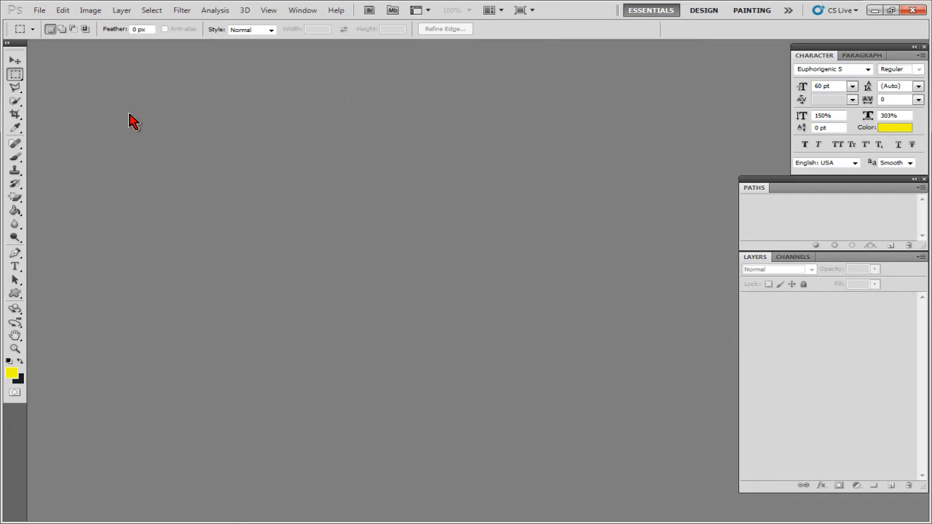
Draw a rectangular marquee selection around the girl's eyes and clear it
left_click(15, 60)
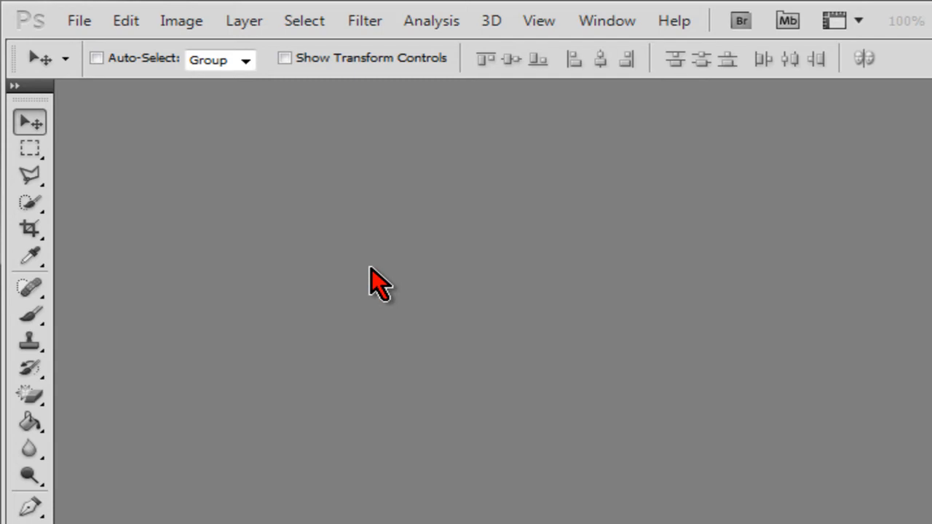
left_click(40, 147)
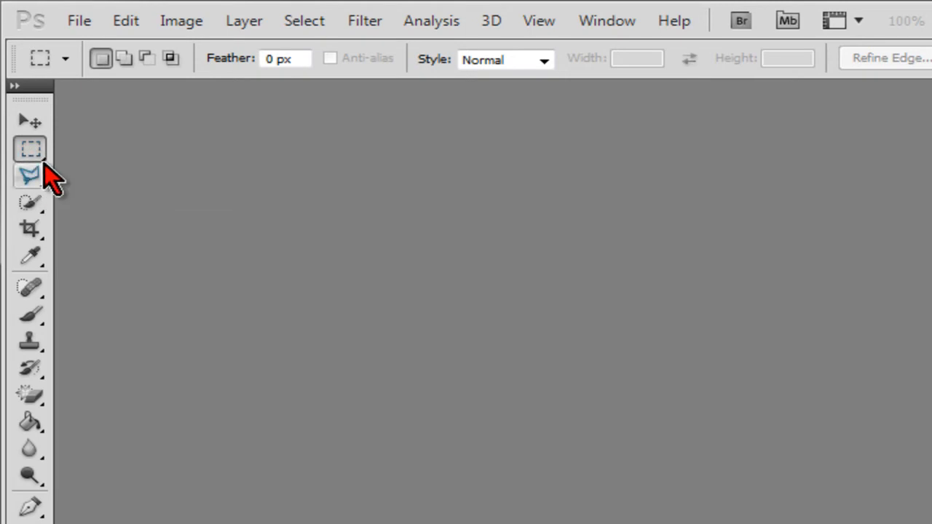
left_click(29, 158)
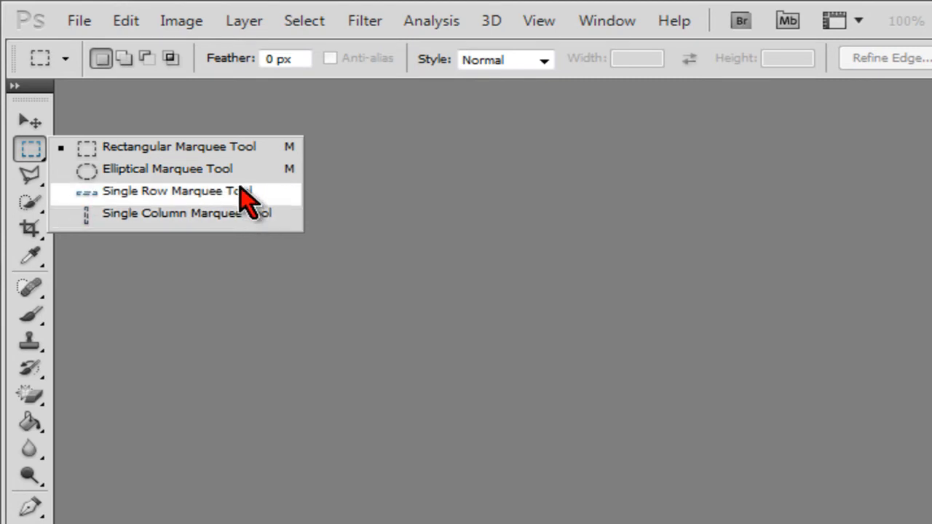
left_click(222, 150)
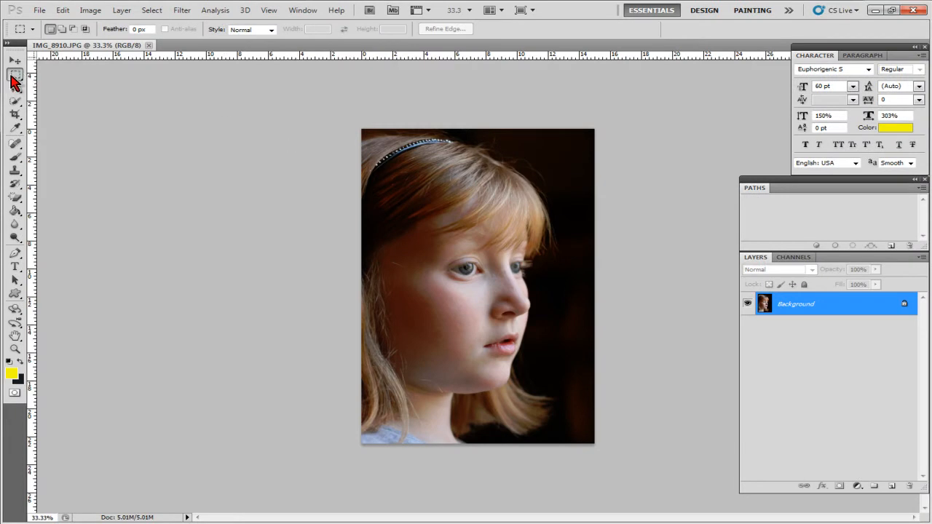
left_click_drag(443, 258, 552, 289)
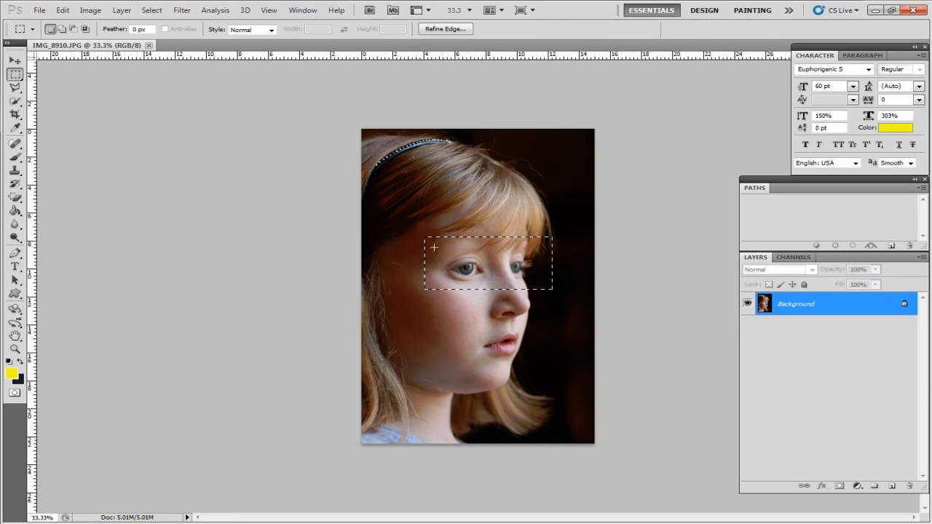
left_click(73, 88)
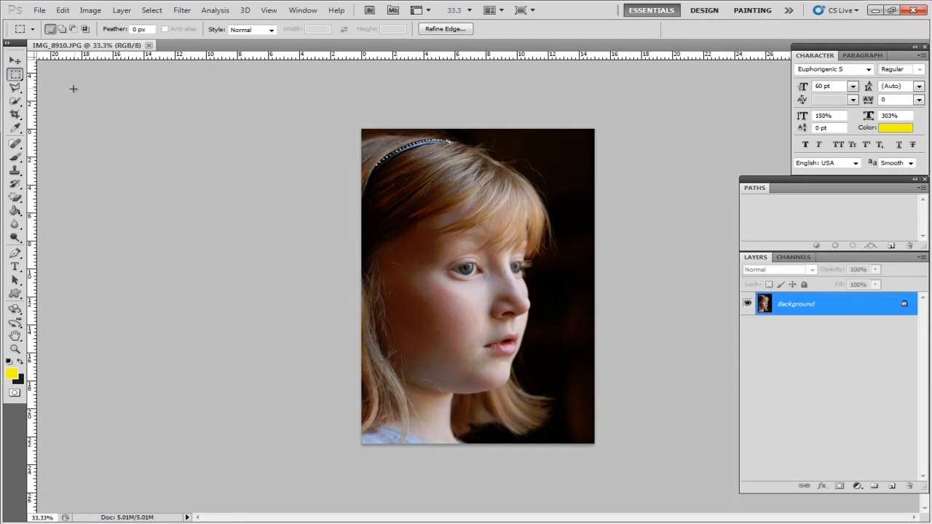
Draw a freehand Lasso selection around the girl's forehead and near eye, and deselect it
left_click(15, 88)
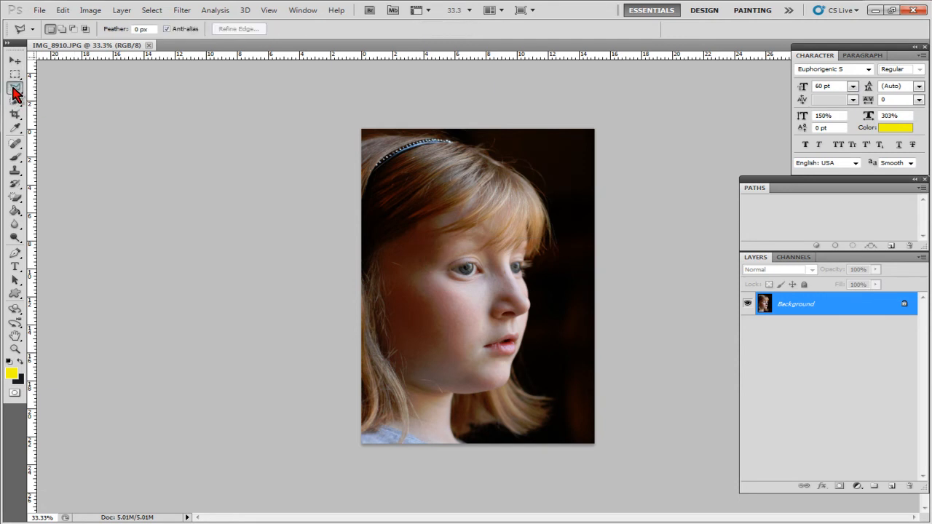
left_click(14, 88)
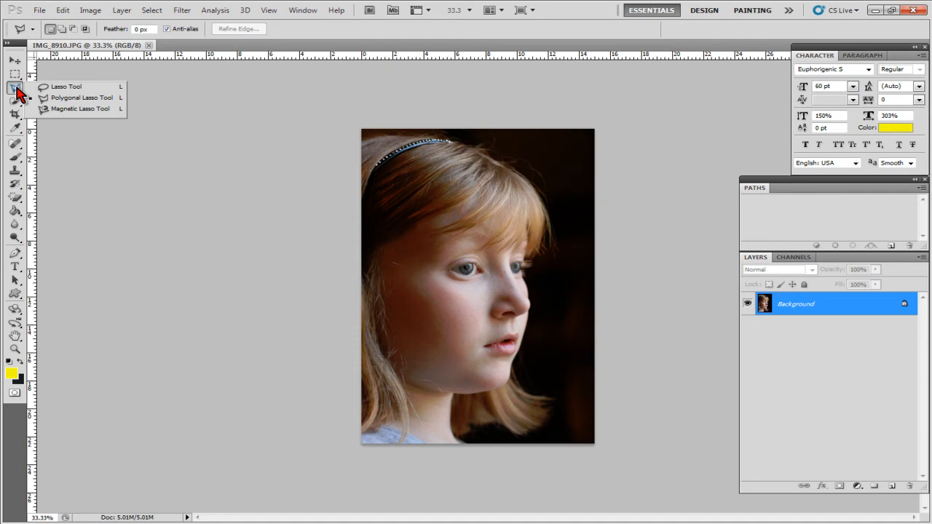
left_click(108, 86)
mouse_move(390, 236)
left_mouse_down()
mouse_move(404, 201)
mouse_move(455, 187)
mouse_move(505, 207)
mouse_move(514, 269)
mouse_move(487, 290)
mouse_move(403, 265)
mouse_move(391, 230)
left_mouse_up()
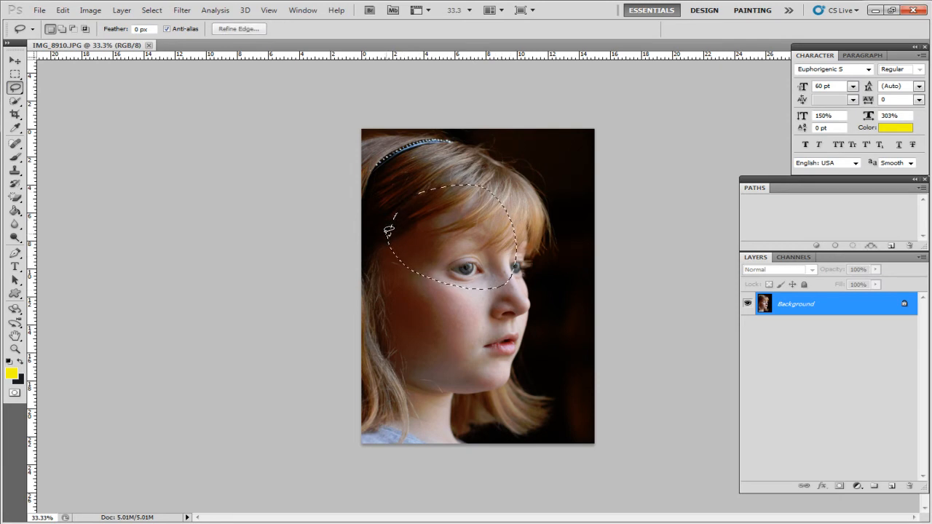
left_click(246, 153)
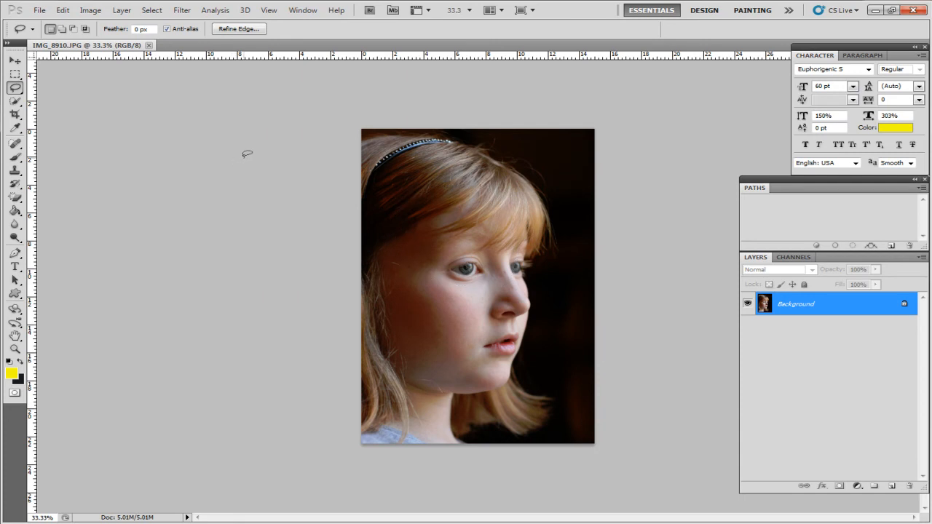
Select the dark background with the Polygonal Lasso, following the girl's hair and profile and looping outside the canvas, and deselect it
left_click(23, 92)
left_click(70, 98)
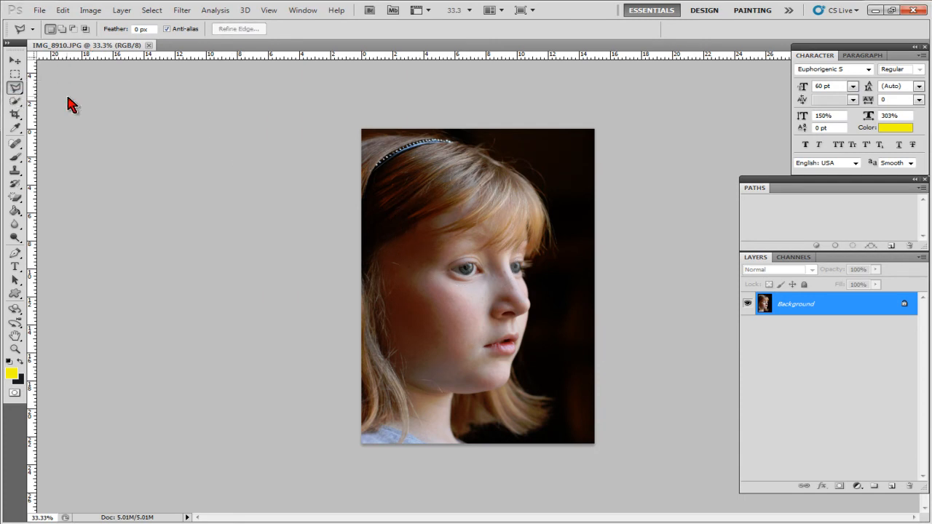
left_click(364, 135)
left_click(470, 142)
left_click(535, 192)
left_click(544, 218)
left_click(538, 253)
left_click(525, 268)
left_click(533, 324)
left_click(518, 369)
left_click(556, 399)
left_click(524, 434)
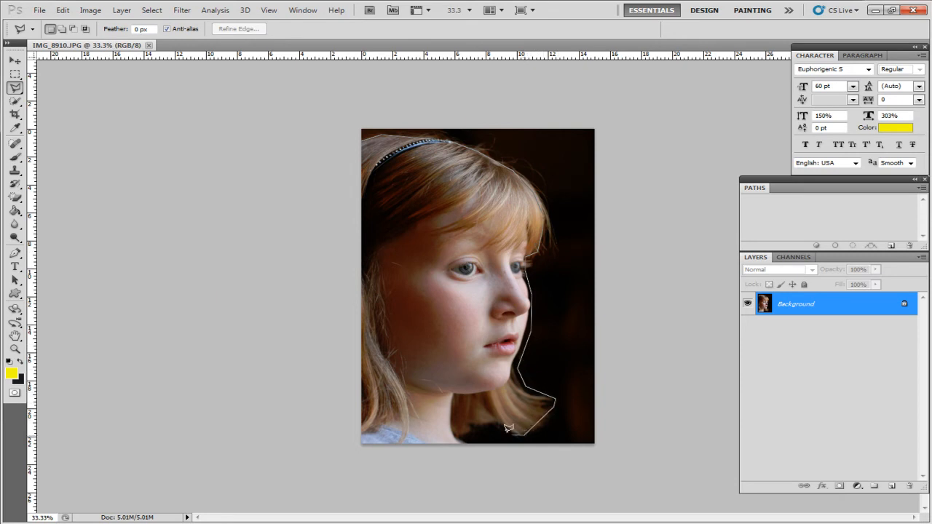
left_click(490, 426)
left_click(468, 427)
left_click(461, 439)
left_click(482, 454)
left_click(650, 464)
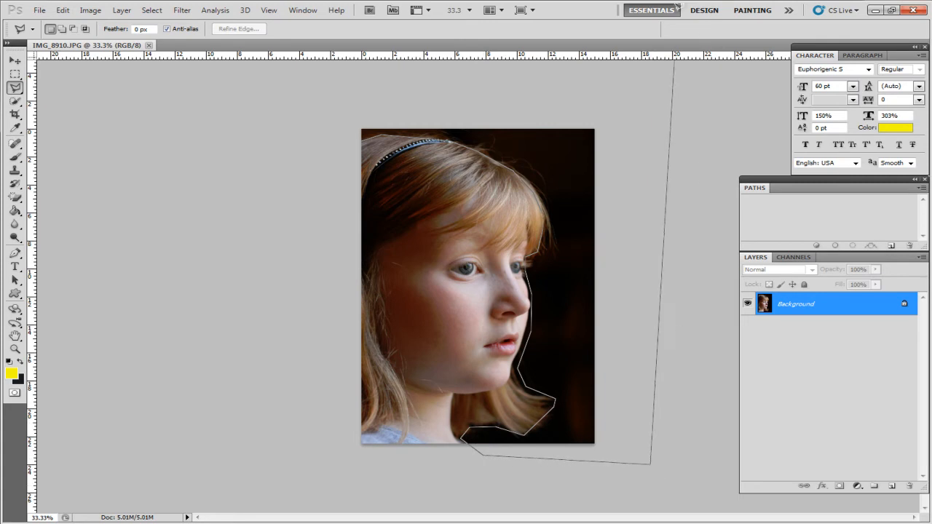
left_click(627, 66)
left_click(340, 94)
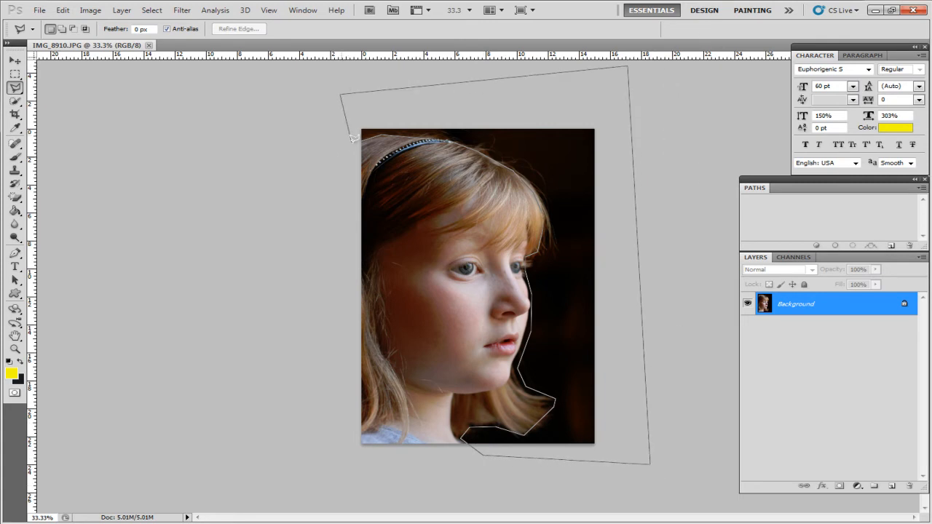
left_click(365, 138)
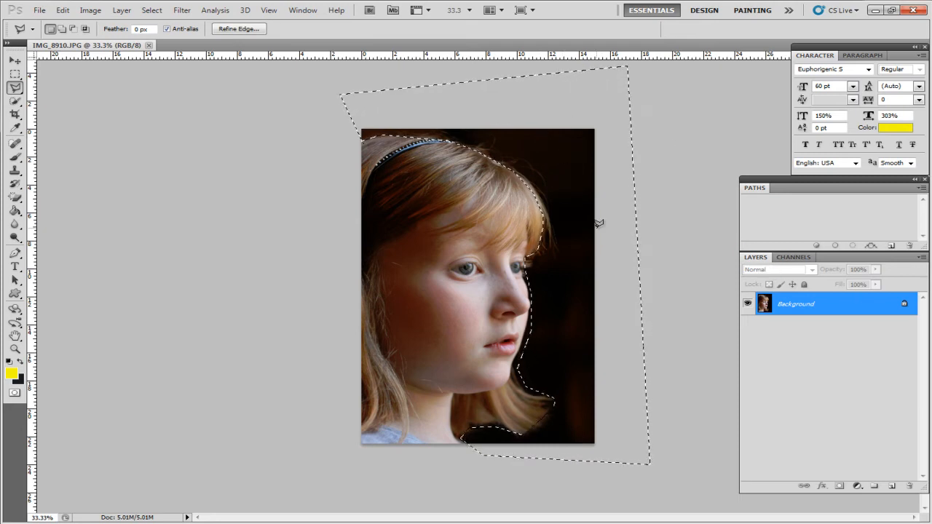
key("ctrl+d")
Start a Magnetic Lasso outline at the edge of the girl's face just below her far eye
right_click(15, 87)
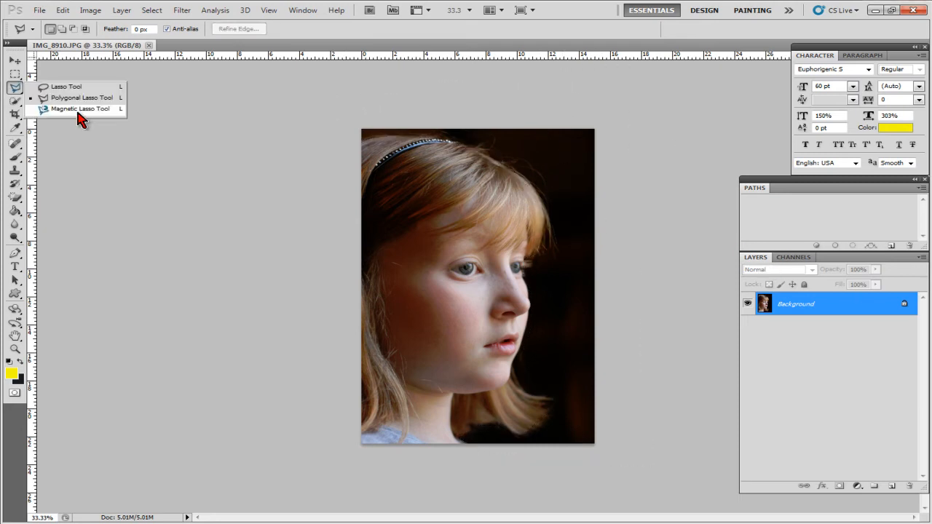
left_click(80, 115)
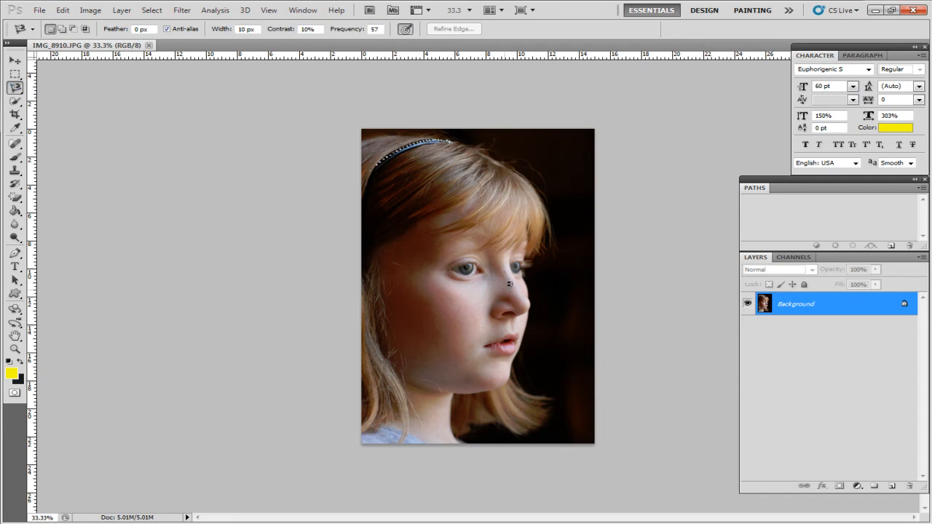
key("ctrl+plus")
key("ctrl+plus")
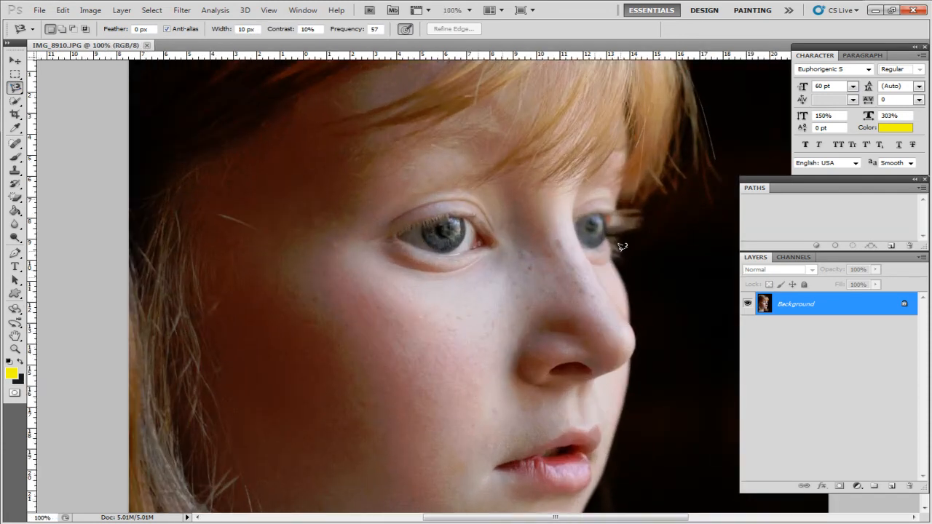
left_click(614, 259)
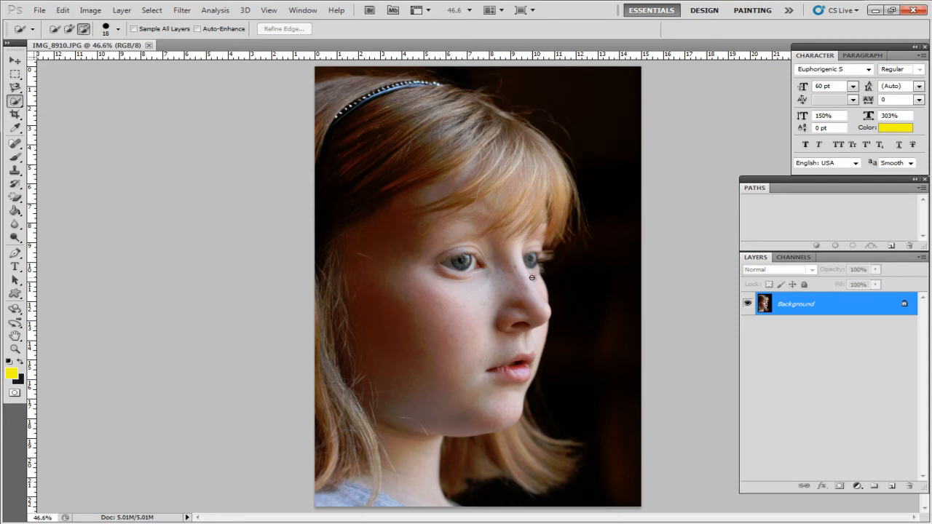
Convert the locked Background to an editable layer, and try the Quick Selection tool on the girl's face, hair and neck before deselecting
double_click(913, 305, "alt")
mouse_move(545, 300)
left_mouse_down()
mouse_move(509, 424)
mouse_move(513, 363)
left_mouse_up()
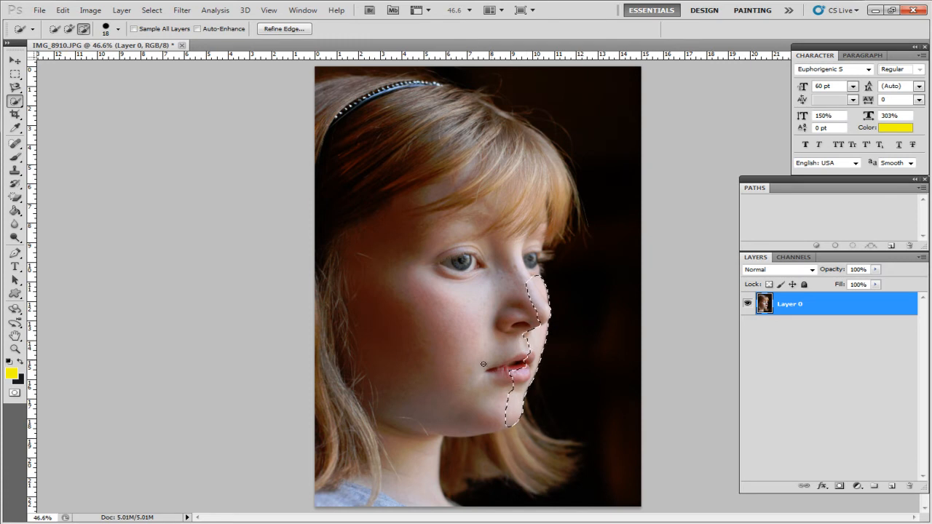
left_click(54, 29)
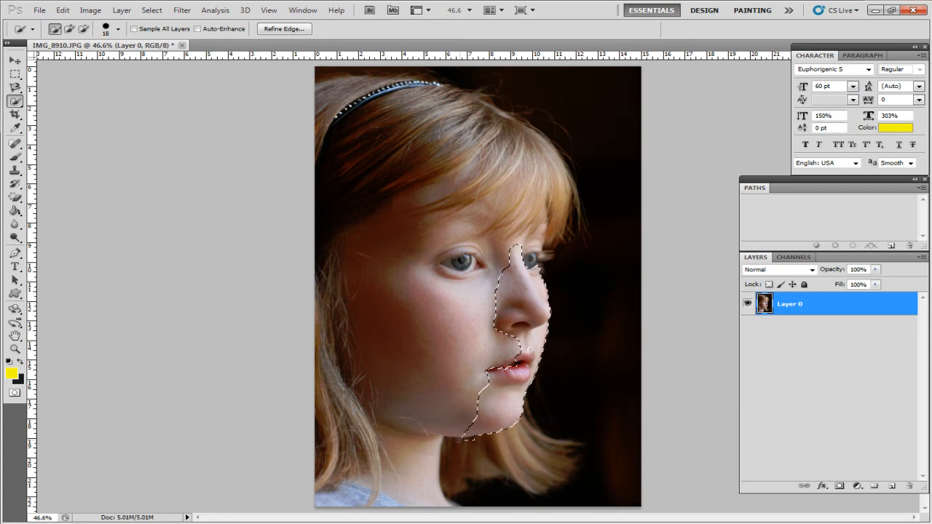
mouse_move(391, 411)
left_mouse_down()
mouse_move(364, 437)
mouse_move(366, 131)
left_mouse_up()
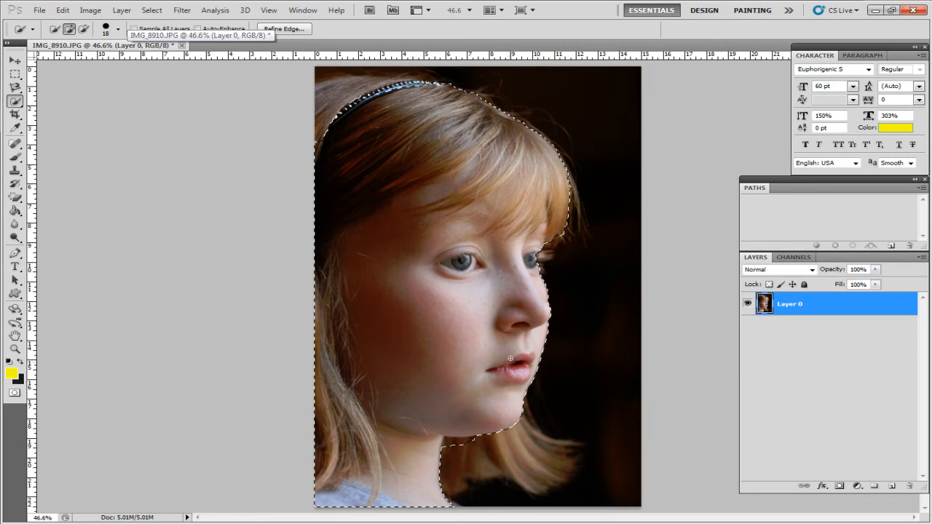
left_click(84, 29)
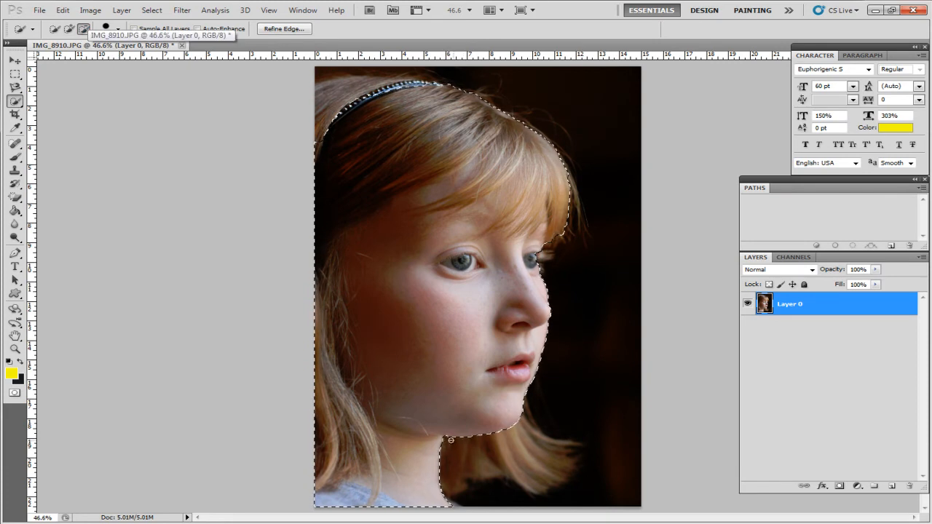
key("ctrl+d")
Select the dark background with the Magic Wand at tolerance 20 with Contiguous off, and clear the selection
right_click(15, 100)
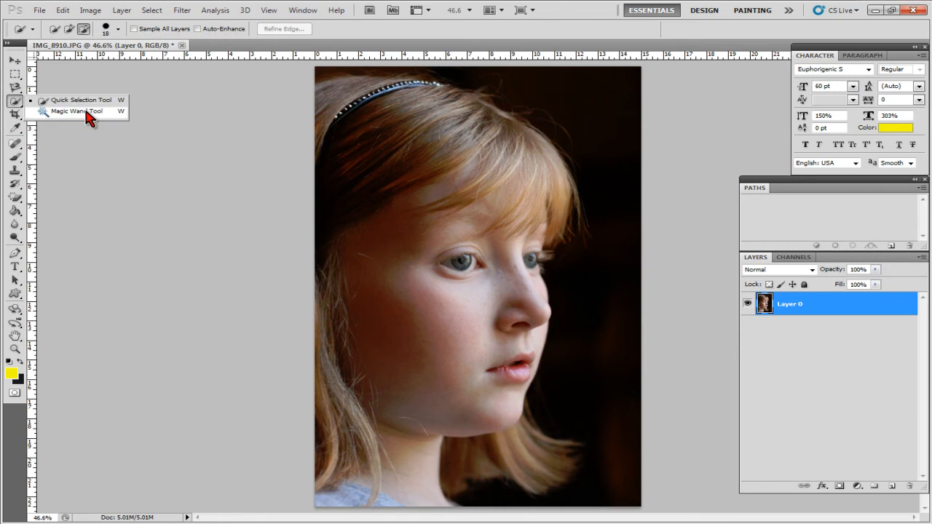
left_click(88, 116)
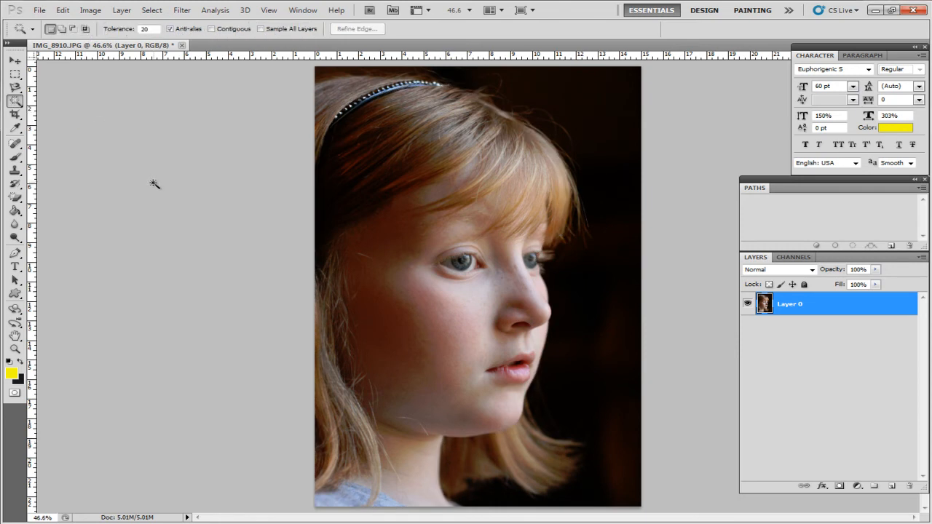
left_click(589, 107)
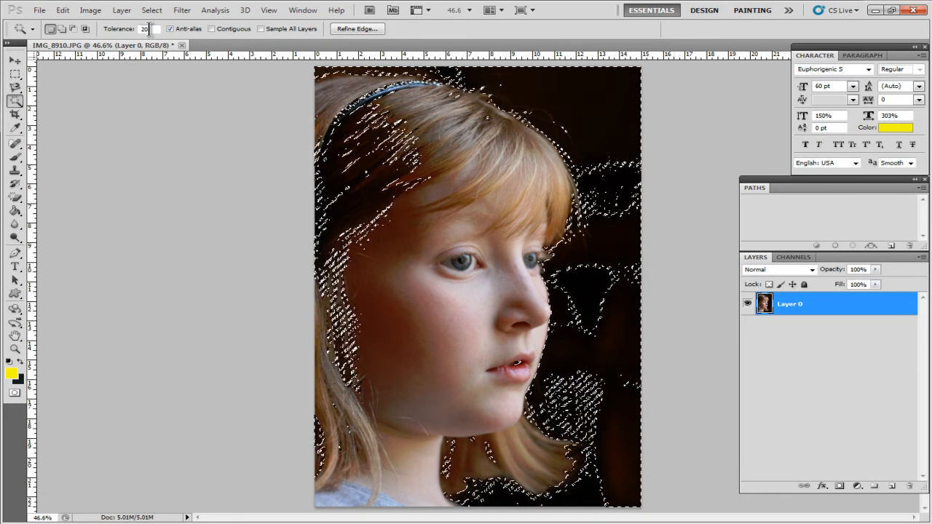
left_click(121, 83)
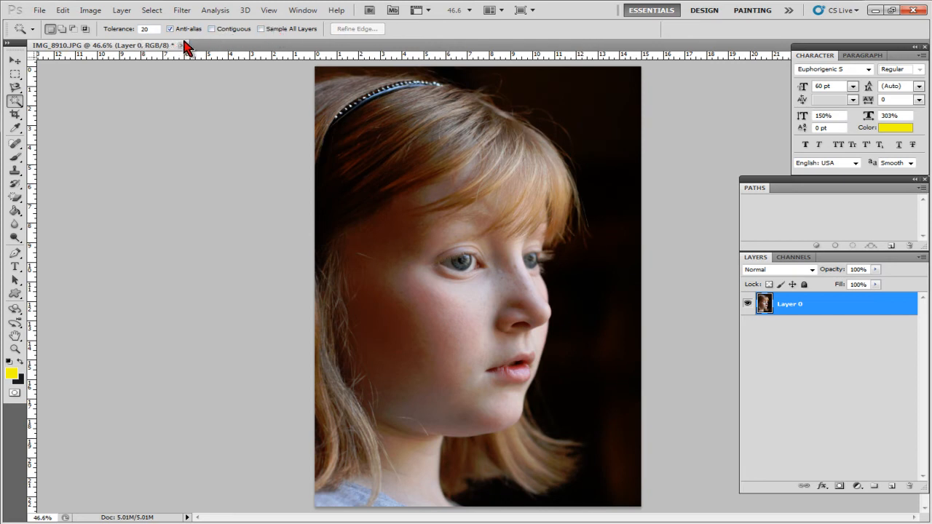
Enable Contiguous and set the Magic Wand tolerance to 40, trying it on the dark background before deselecting
left_click(215, 29)
left_click(570, 109)
double_click(150, 29)
type("40")
left_click(620, 113)
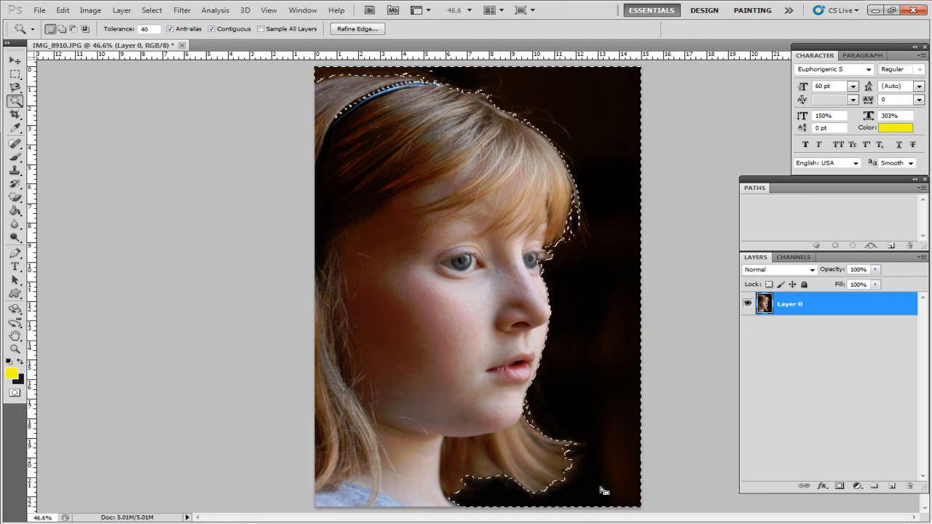
key("ctrl+d")
Crop the photo closer around the girl's face with the Crop tool and undo the crop
left_click(15, 115)
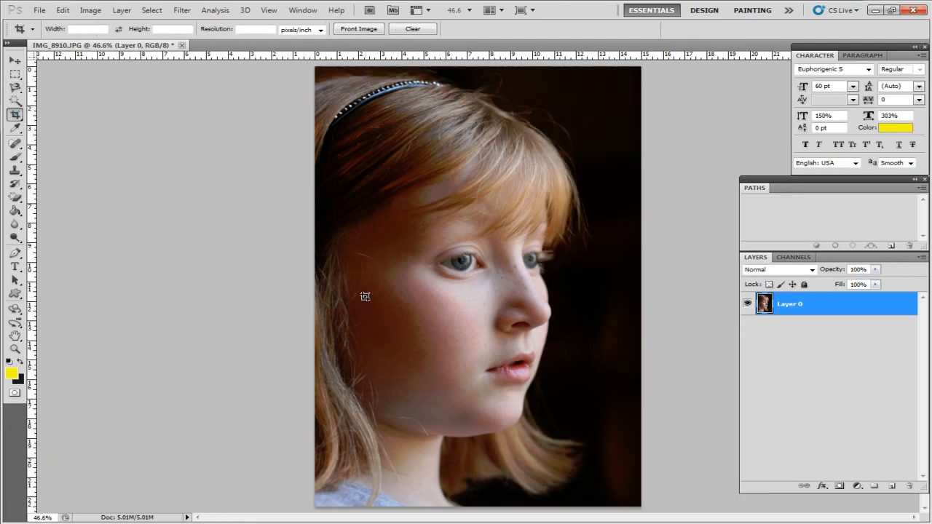
left_click_drag(367, 102, 591, 449)
key("Return")
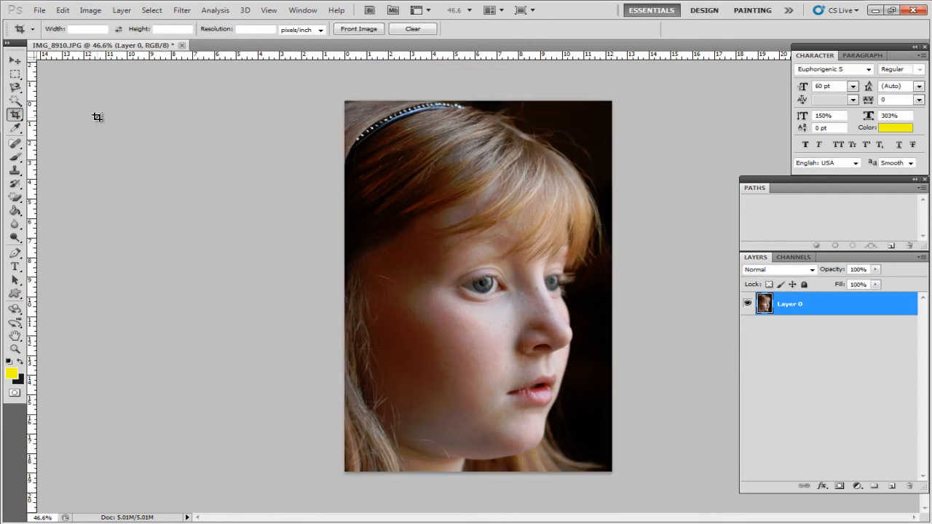
key("ctrl+z")
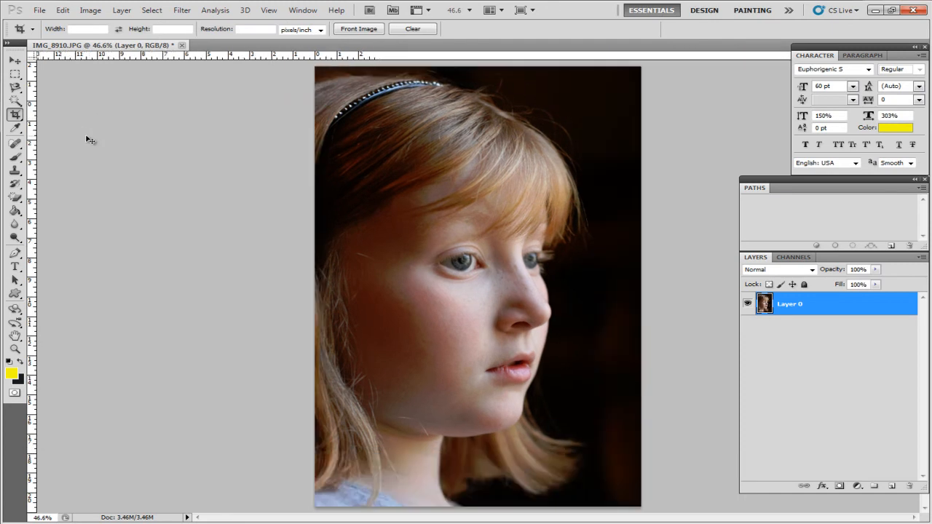
Crop the image to a rectangular marquee around the girl's upper face, undo the crop and deselect
left_click(15, 74)
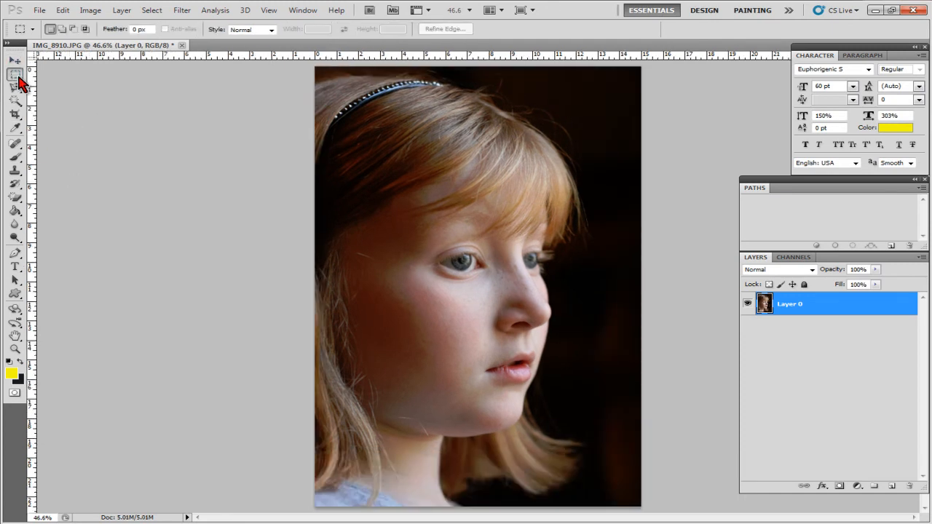
left_click_drag(532, 317, 614, 354)
left_click(90, 10)
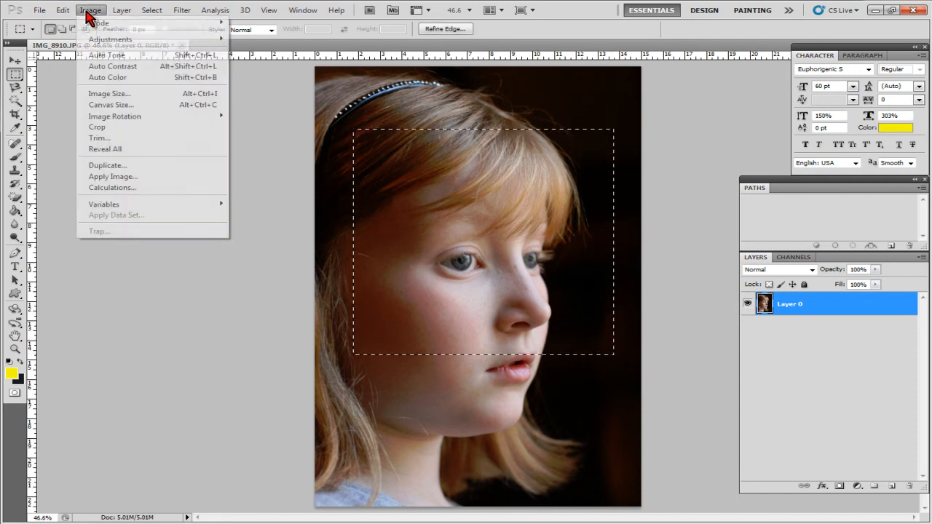
left_click(124, 127)
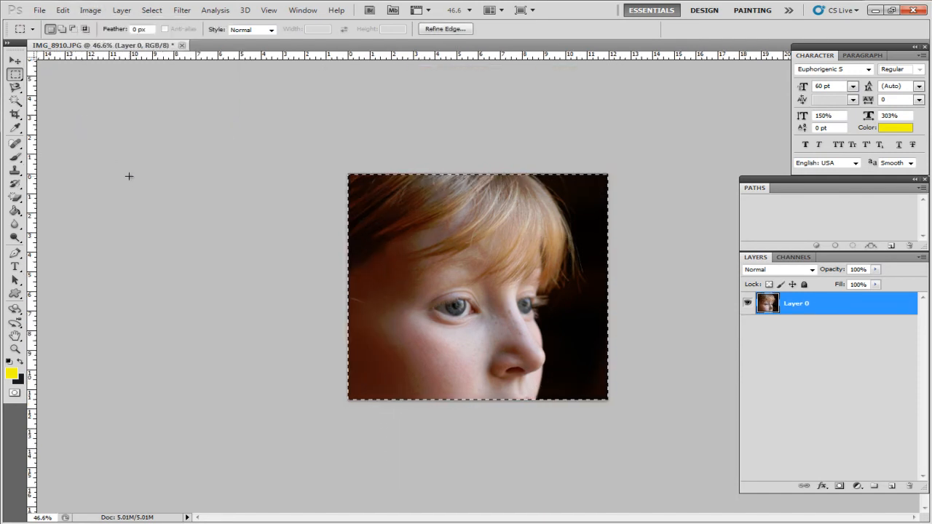
key("ctrl+z")
key("ctrl+d")
Sample foreground colours from the girl's shadowed cheek, neck and the hair beside her jaw with the Eyedropper
left_click(15, 129)
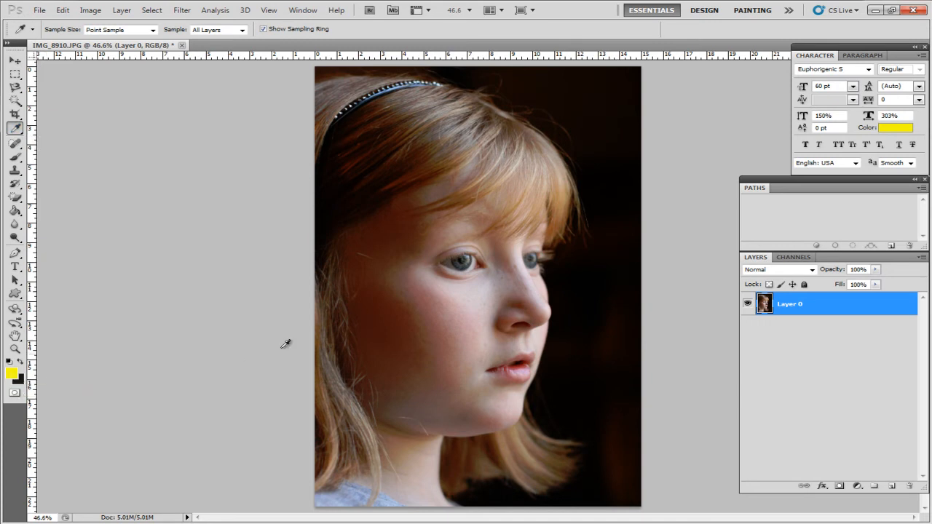
left_click(397, 303)
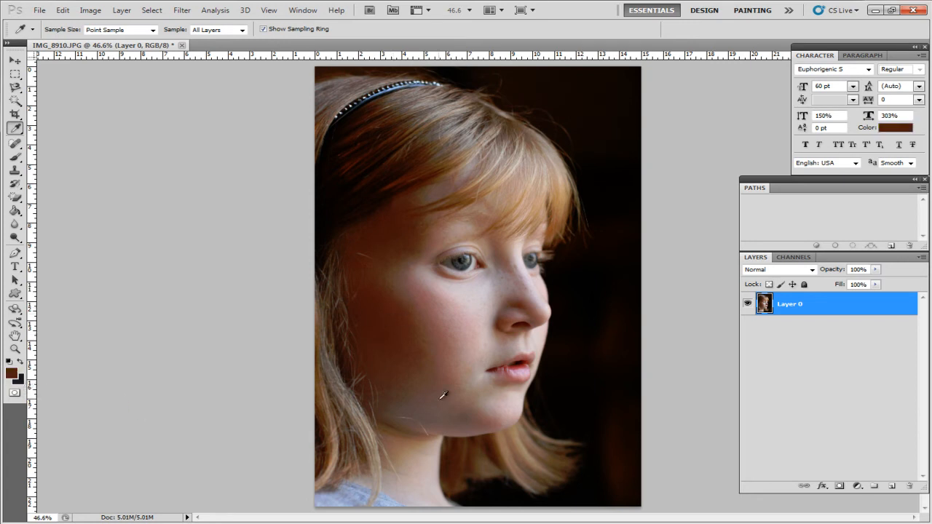
left_click(434, 470)
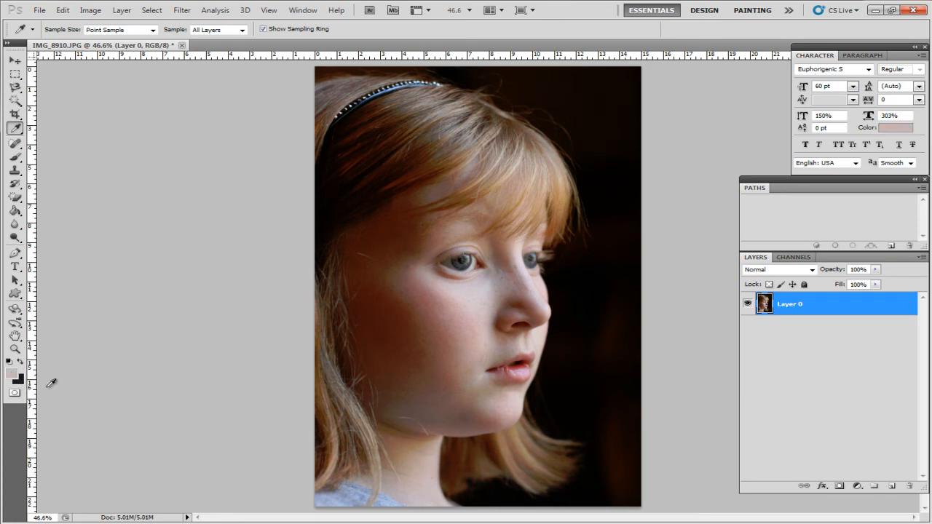
left_click_drag(576, 339, 521, 430)
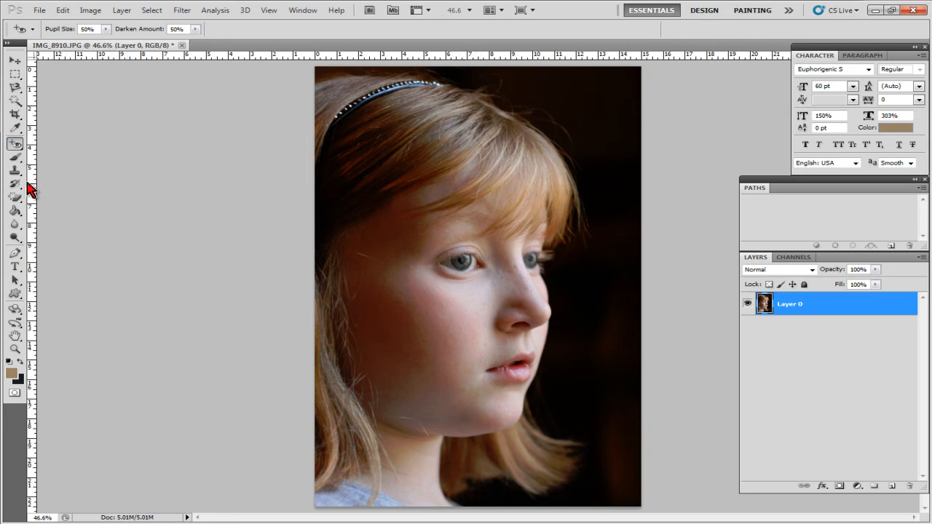
Paint a 189 px Brush stroke across the girl's face and undo it
left_click(15, 160)
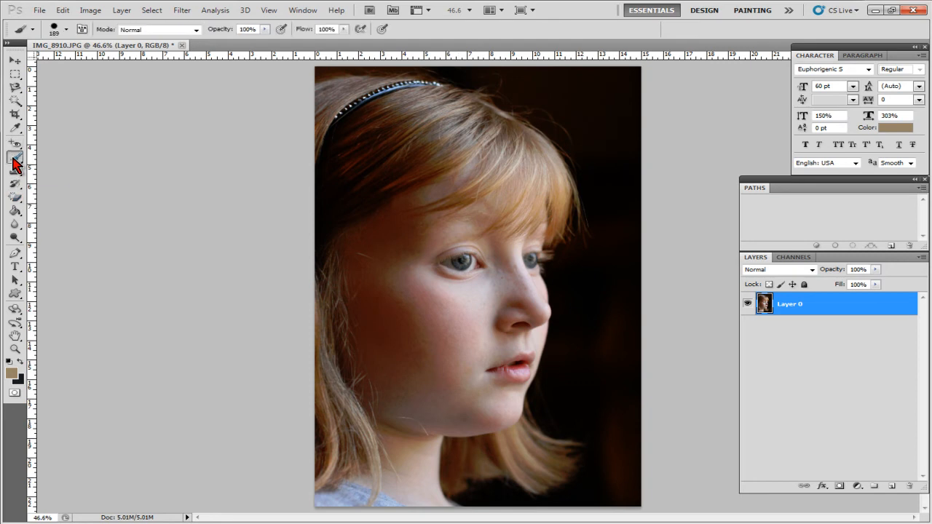
right_click(14, 160)
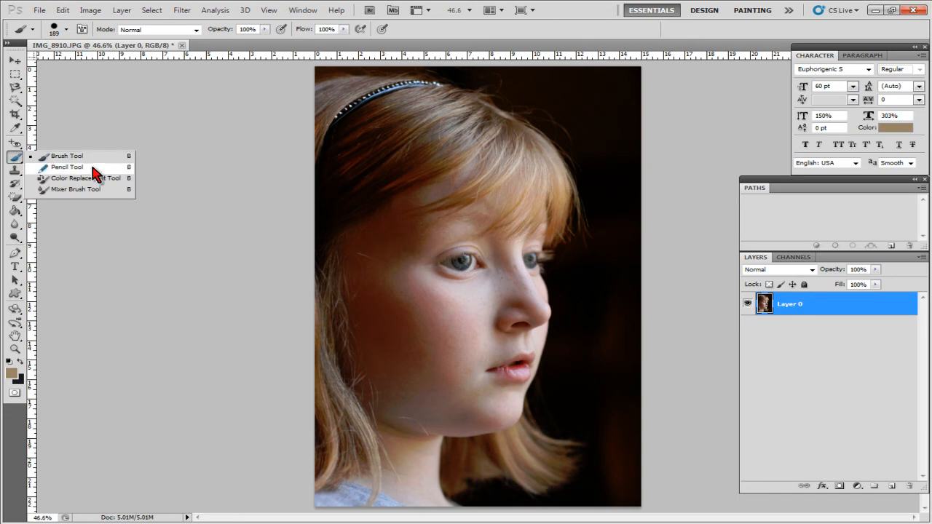
left_click(145, 104)
mouse_move(386, 214)
left_mouse_down()
mouse_move(446, 278)
mouse_move(547, 323)
mouse_move(591, 326)
left_mouse_up()
key("ctrl+z")
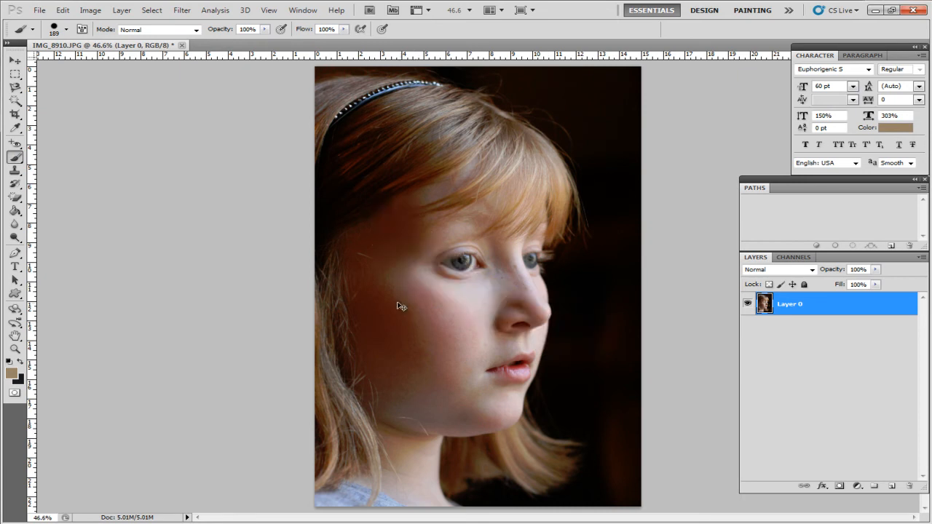
Set the brush to a soft round 29 px tip with 0% hardness
left_click(67, 29)
left_click(44, 111)
left_click(34, 112)
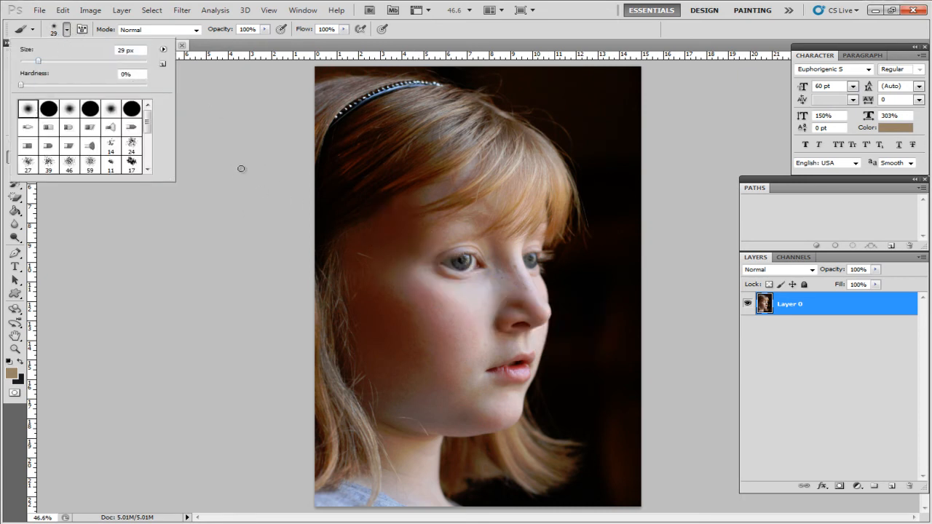
left_click(210, 121)
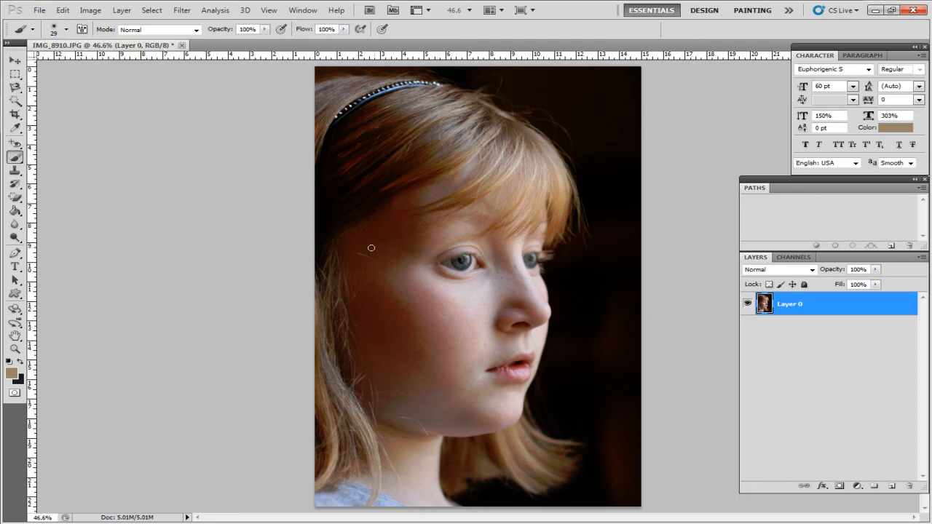
Draw a thin freehand looping line over the girl's face with the 4 px Pencil tool and undo it
right_click(15, 158)
left_click(58, 167)
left_click_drag(408, 181, 439, 263)
left_click_drag(569, 351, 477, 295)
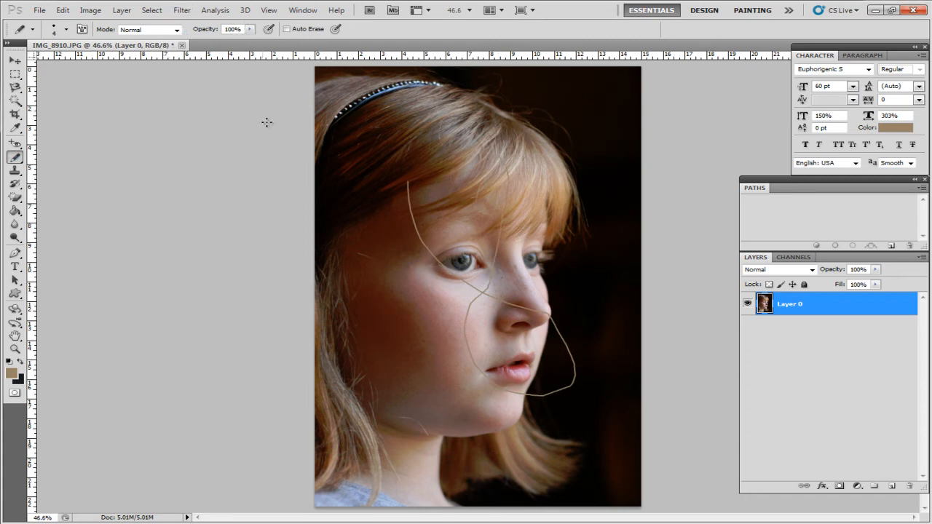
key("ctrl+z")
Set the Clone Stamp to a soft round 14 px brush and clone clean skin over the freckles on the nose bridge
left_click(15, 171)
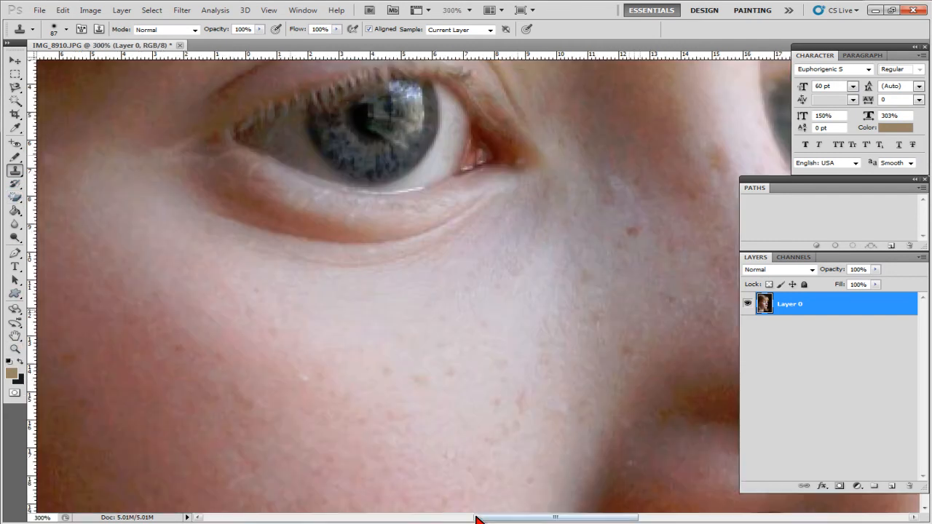
left_click_drag(477, 518, 523, 518)
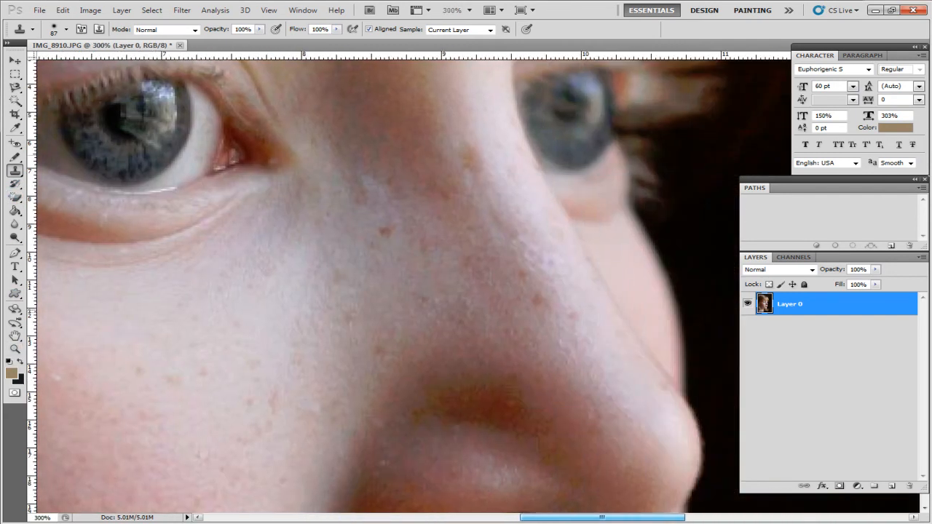
left_click(67, 29)
left_click_drag(25, 61, 30, 61)
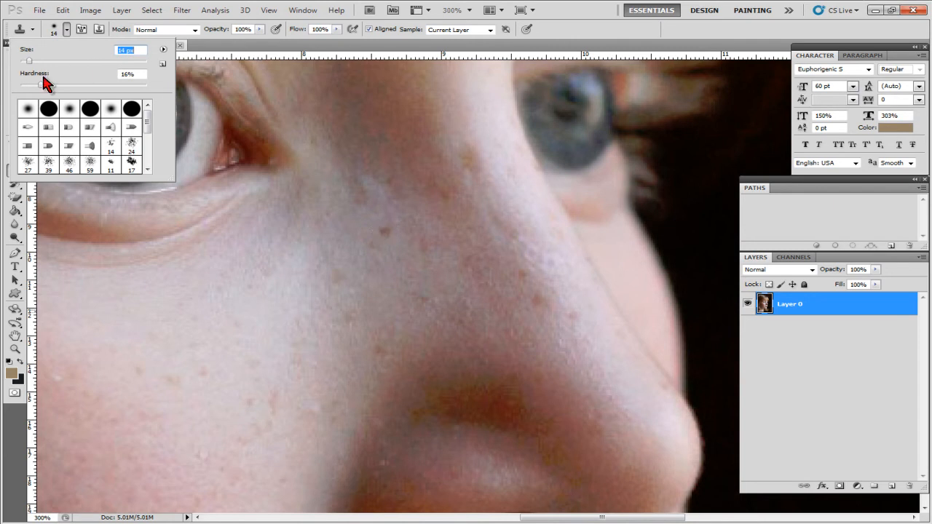
left_click(27, 110)
left_click(554, 13)
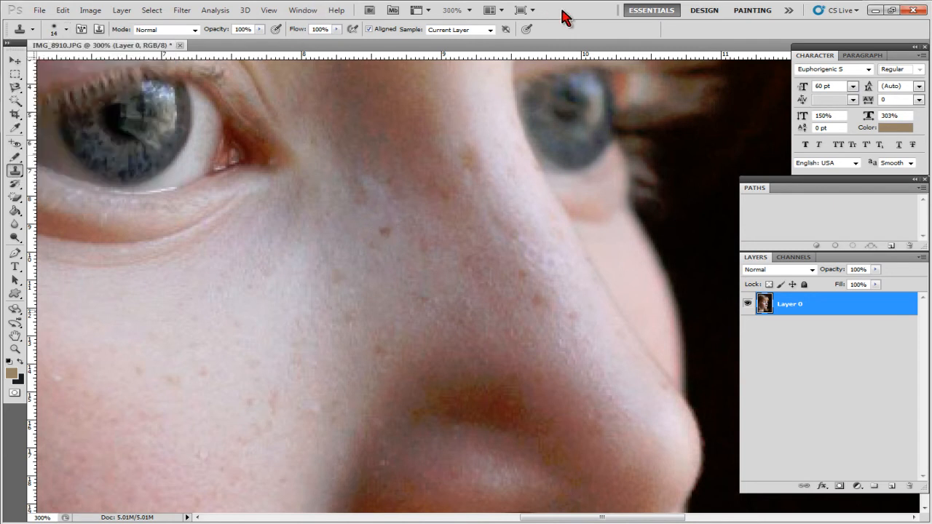
left_click(364, 227, "alt")
left_click(383, 230)
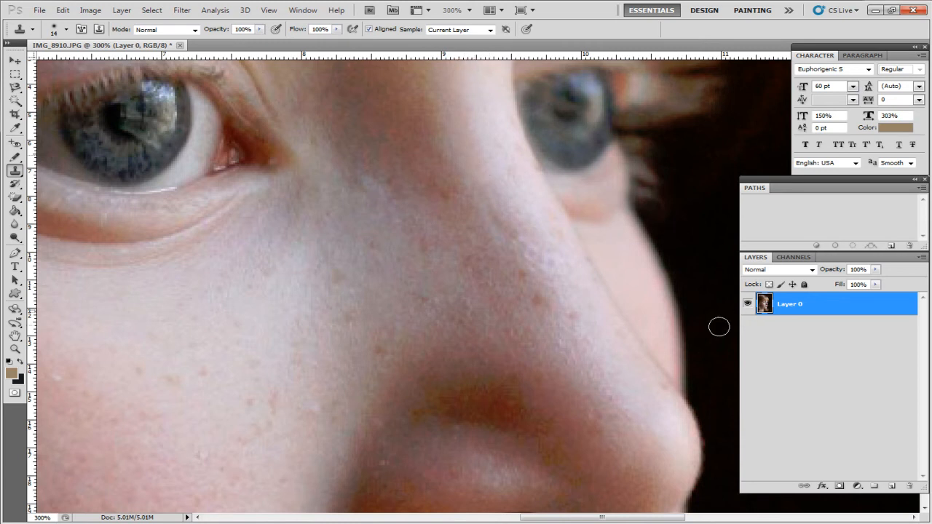
Erase a hard-edged 178 px band across the girl's hair with the Eraser tool and undo it
key("ctrl+0")
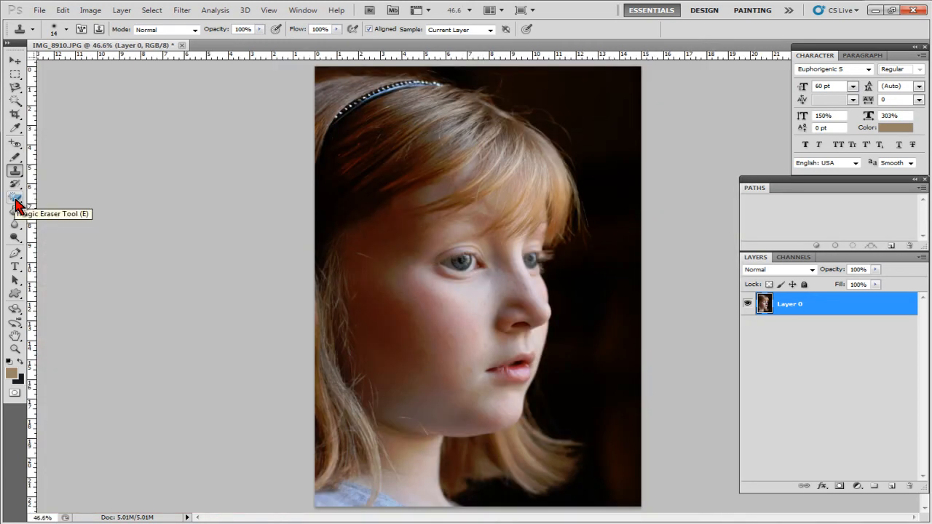
left_click(16, 199)
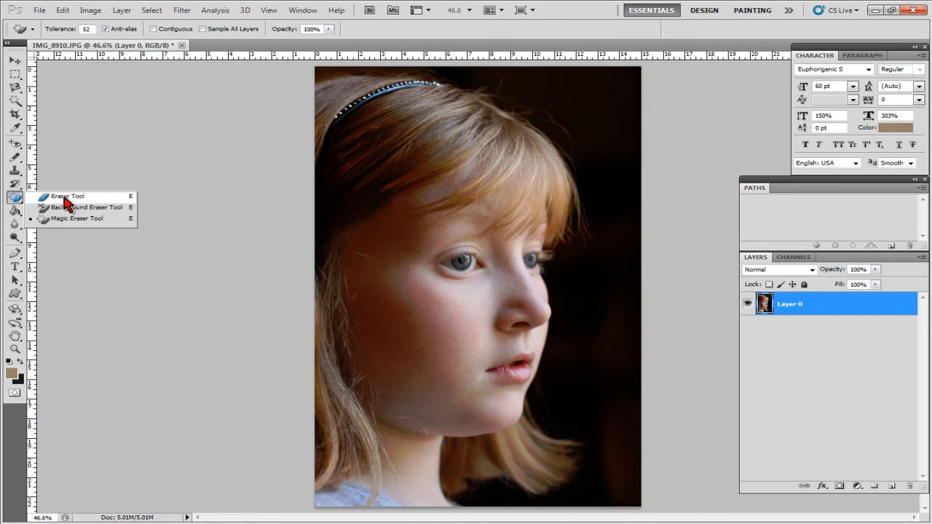
left_click(66, 202)
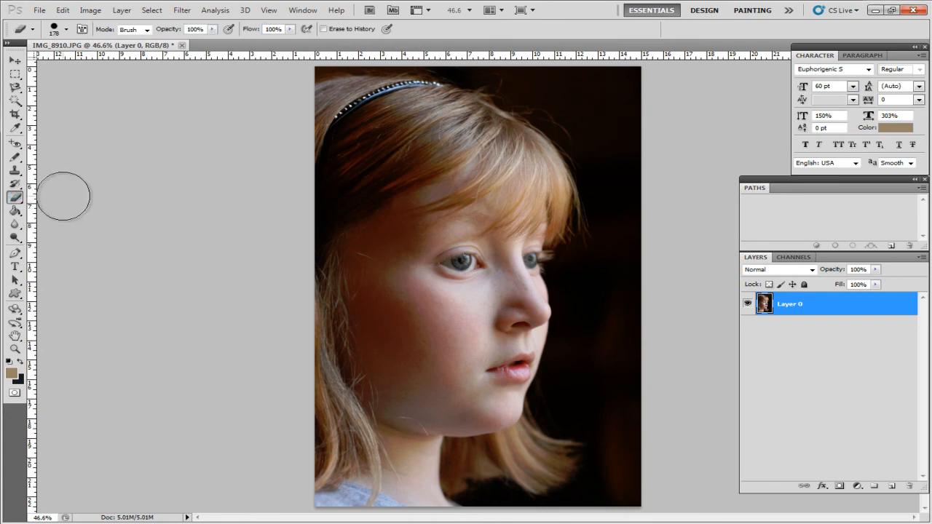
mouse_move(690, 119)
left_mouse_down()
mouse_move(598, 116)
mouse_move(255, 160)
left_mouse_up()
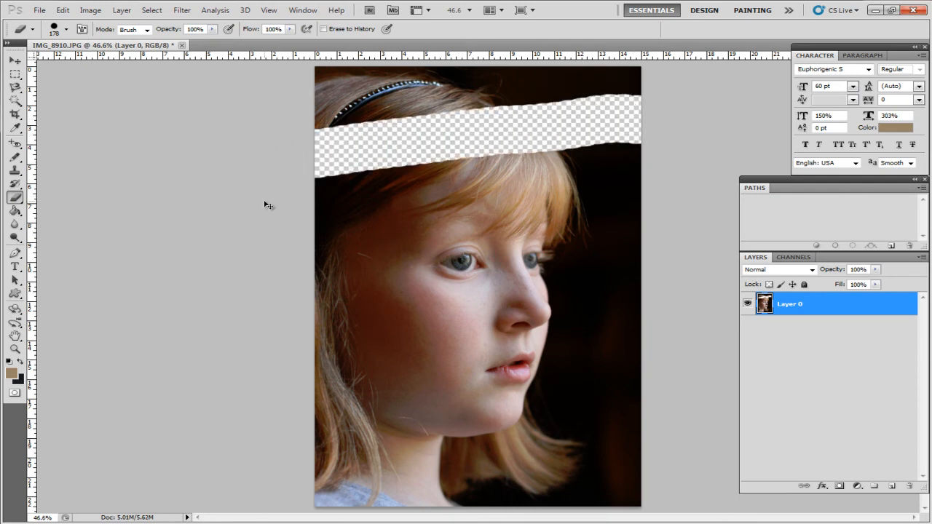
key("ctrl+z")
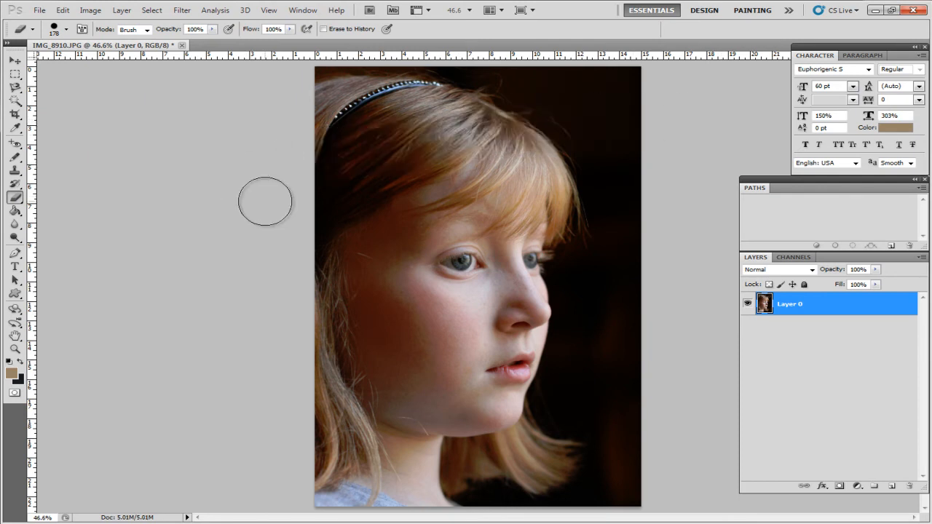
Give the Eraser a soft round 178 px tip, erase a feathered band across the hair and undo it
left_click(66, 29)
left_click(28, 109)
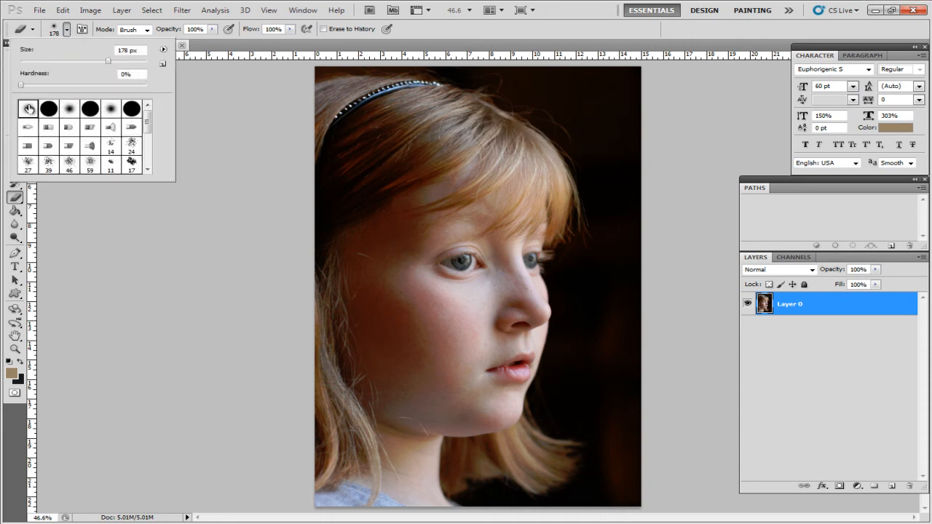
left_click(517, 151)
mouse_move(516, 151)
left_mouse_down()
mouse_move(326, 179)
mouse_move(265, 174)
left_mouse_up()
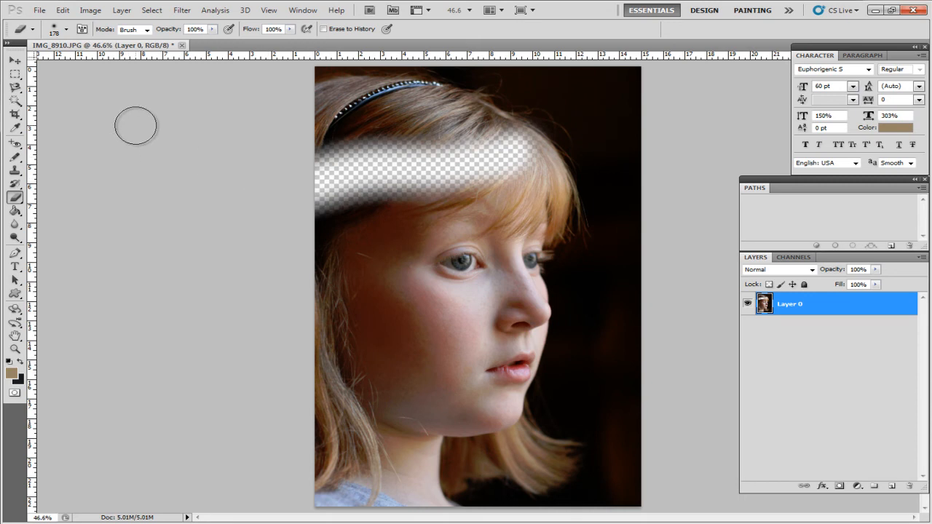
left_click(14, 197)
key("ctrl+z")
Erase the dark background with the Magic Eraser at tolerance 52 with Contiguous off, and undo it
left_click(15, 197)
left_click(73, 218)
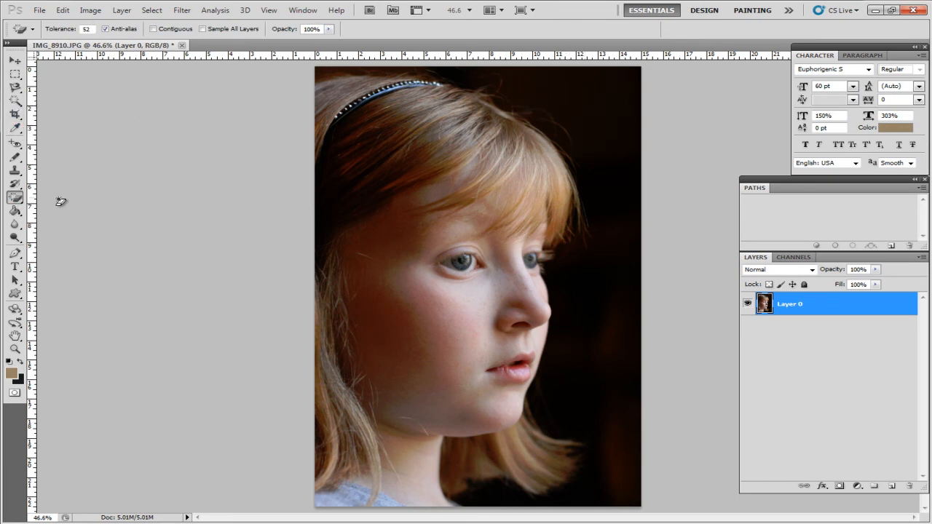
left_click(604, 108)
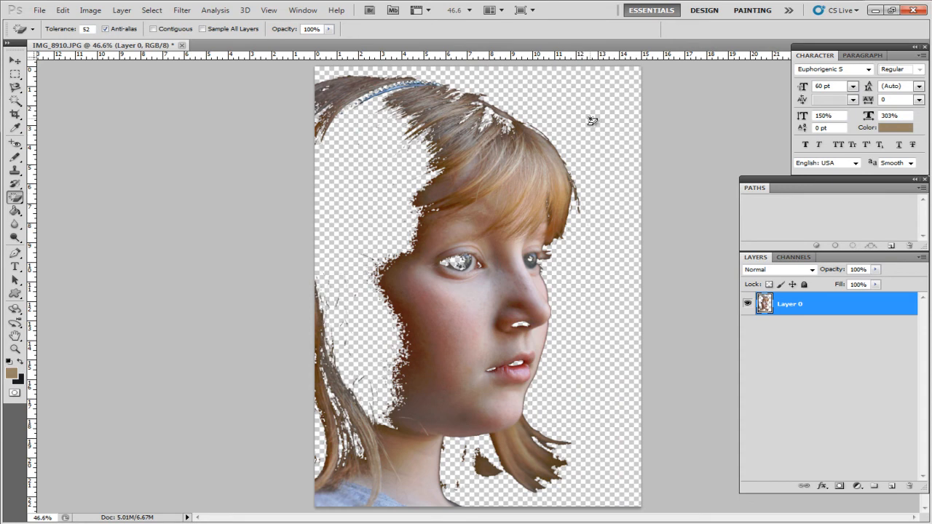
key("ctrl+z")
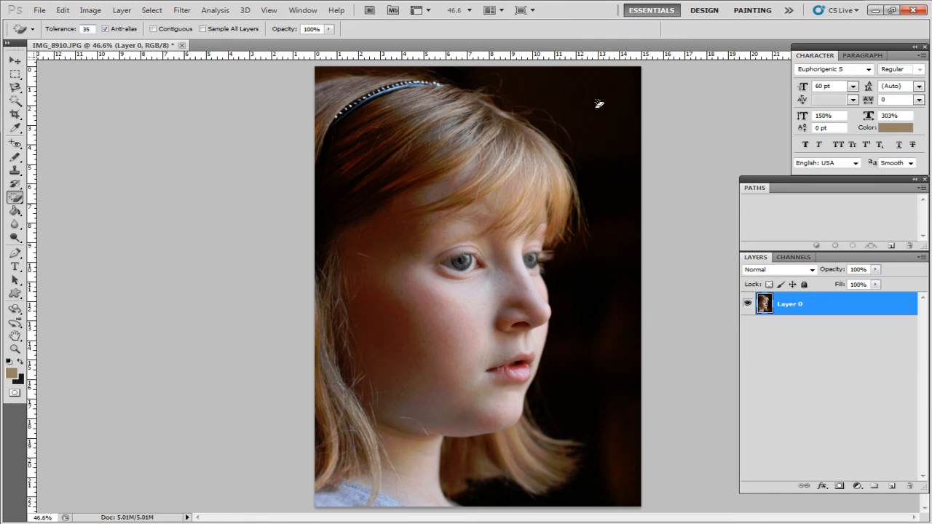
Enable Contiguous for the Magic Eraser, erase the dark background at tolerance 35 and undo it
left_click(170, 29)
left_click(576, 107)
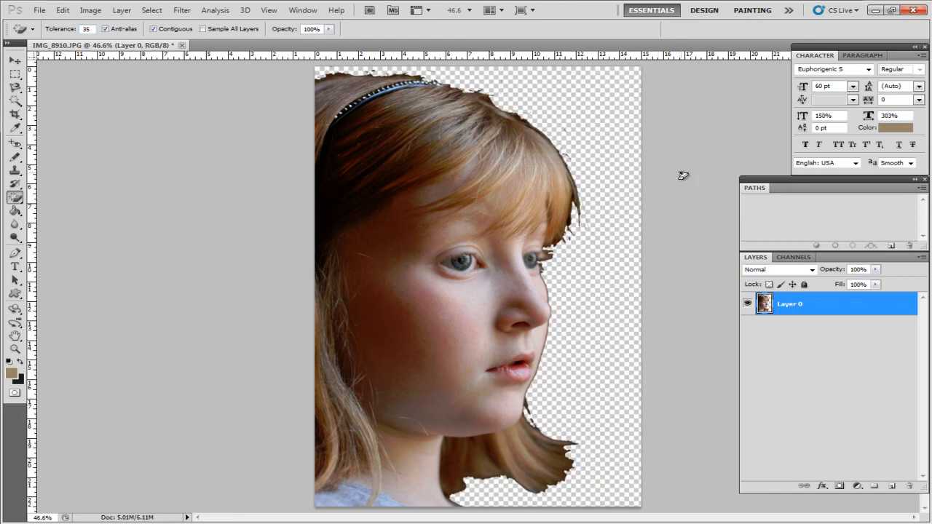
key("ctrl+z")
Choose the Paint Bucket and set the foreground colour to bright magenta, #f32bf5
left_click(15, 211)
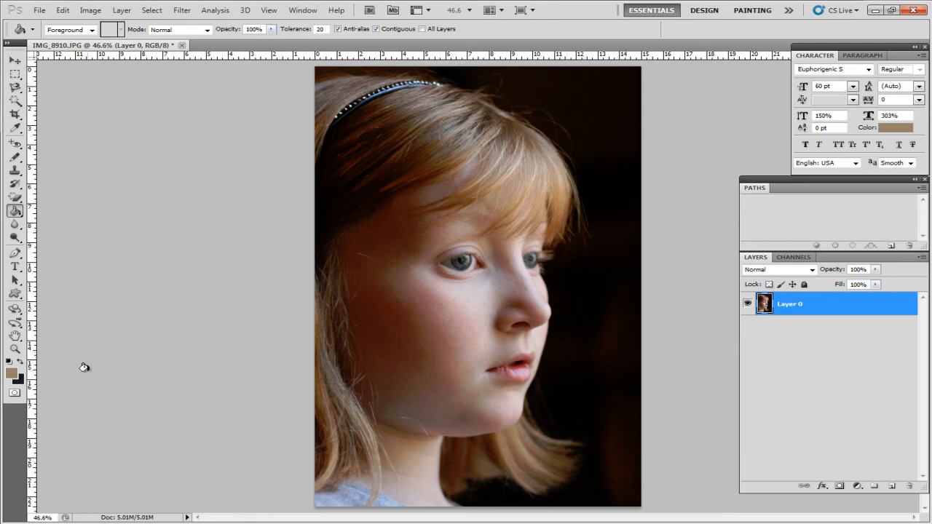
left_click(11, 372)
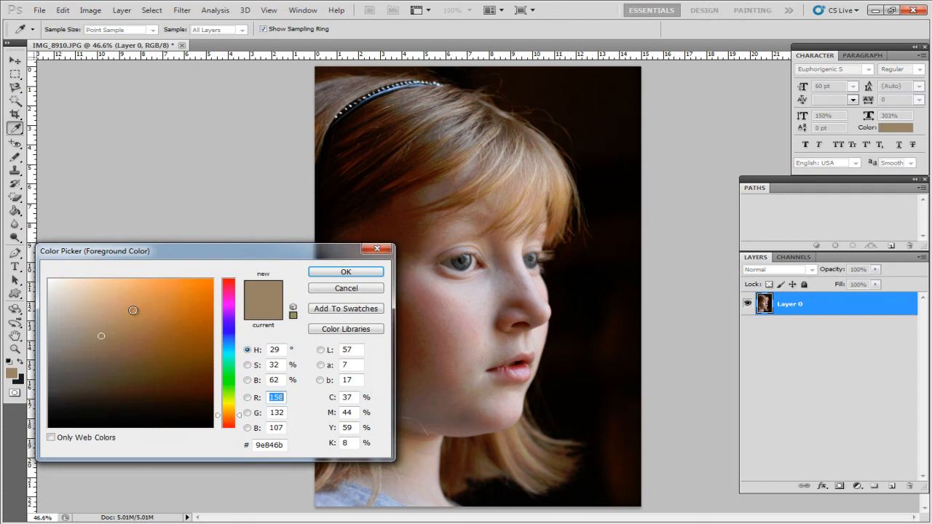
left_click(230, 304)
left_click(174, 303)
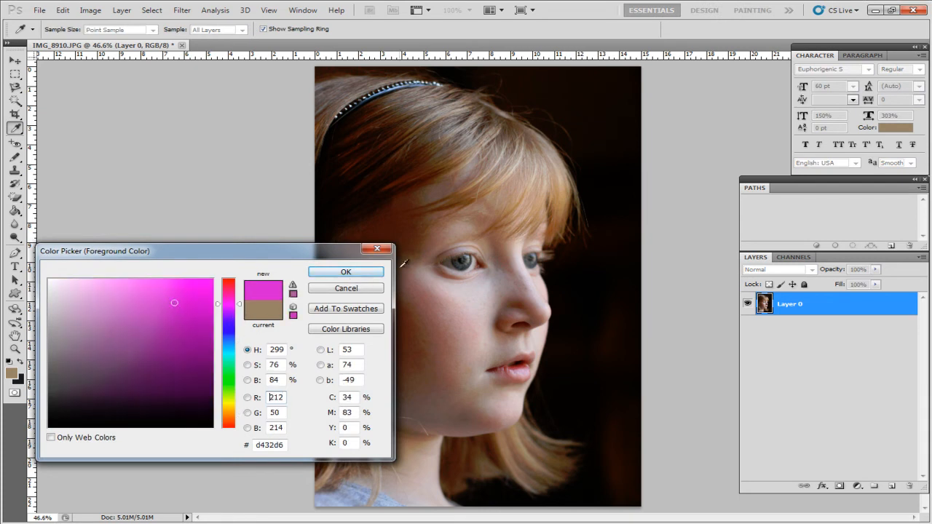
left_click(203, 285)
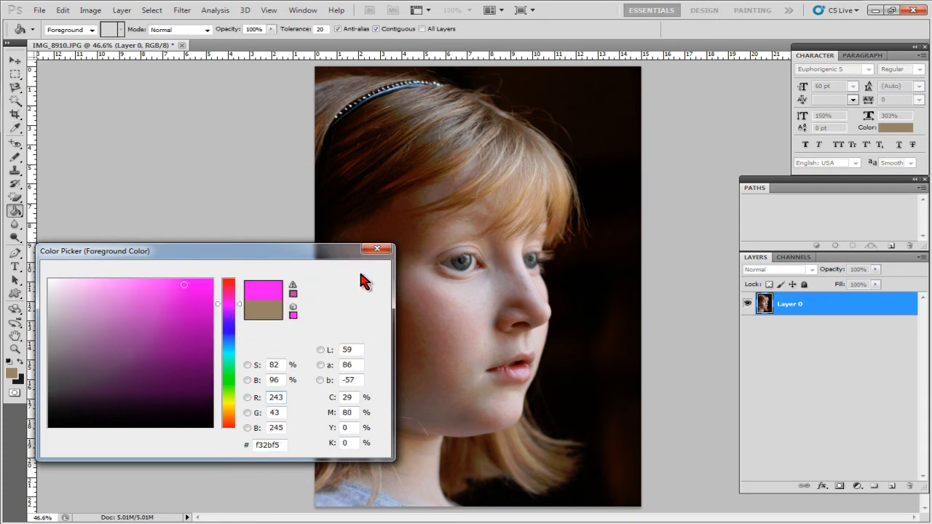
left_click(355, 276)
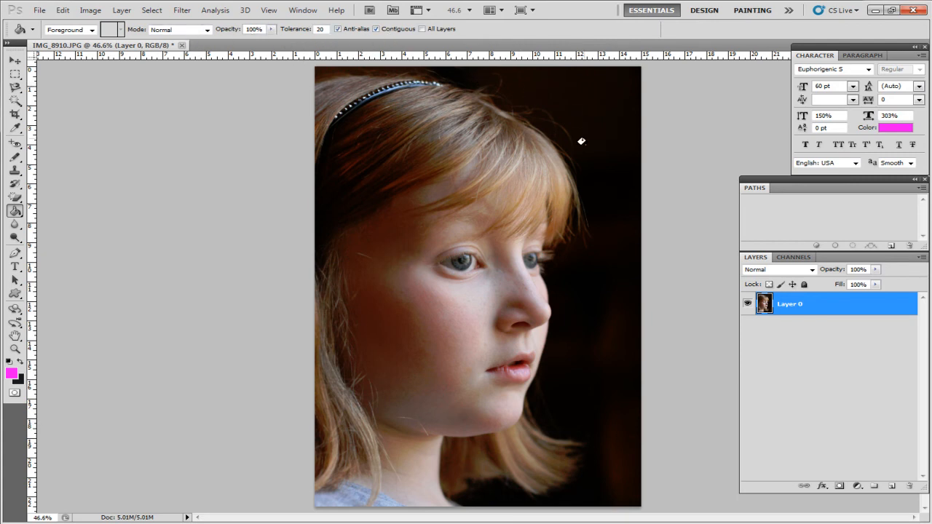
Set the Paint Bucket tolerance to 35, fill the dark background with magenta and undo the fill
left_click_drag(327, 30, 281, 29)
left_click(590, 83)
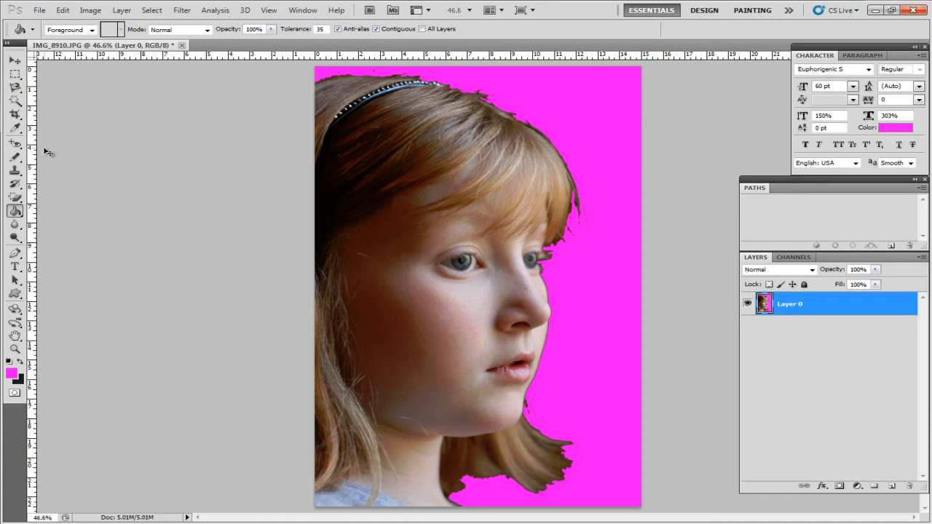
key("ctrl+z")
Choose the Blur tool and magnify the portrait to 300% around the near eye
left_click(15, 226)
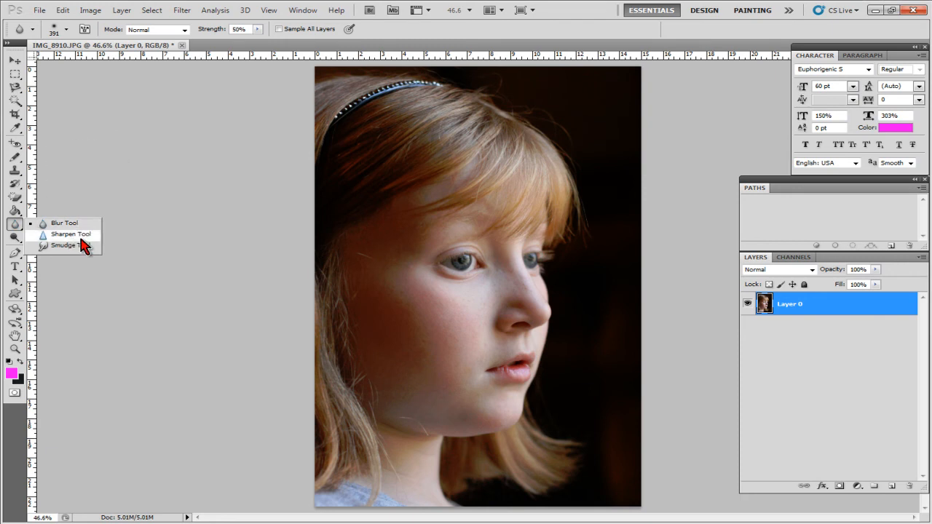
left_click(104, 175)
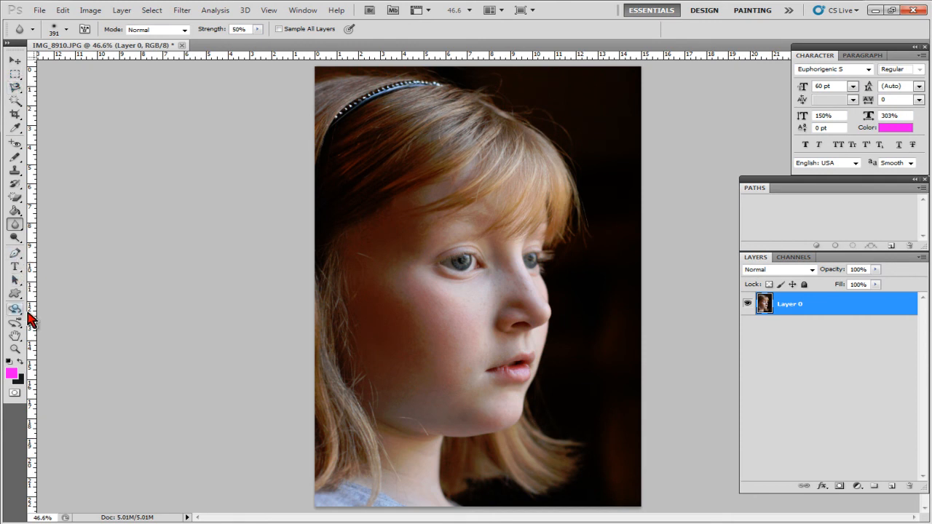
key("ctrl+plus")
key("ctrl+plus")
key("ctrl+plus")
key("ctrl+plus")
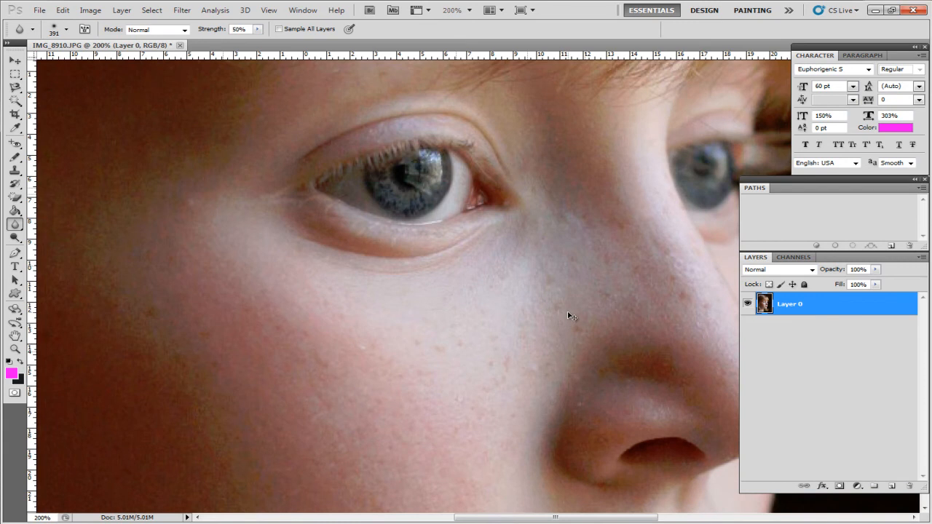
key("ctrl+plus")
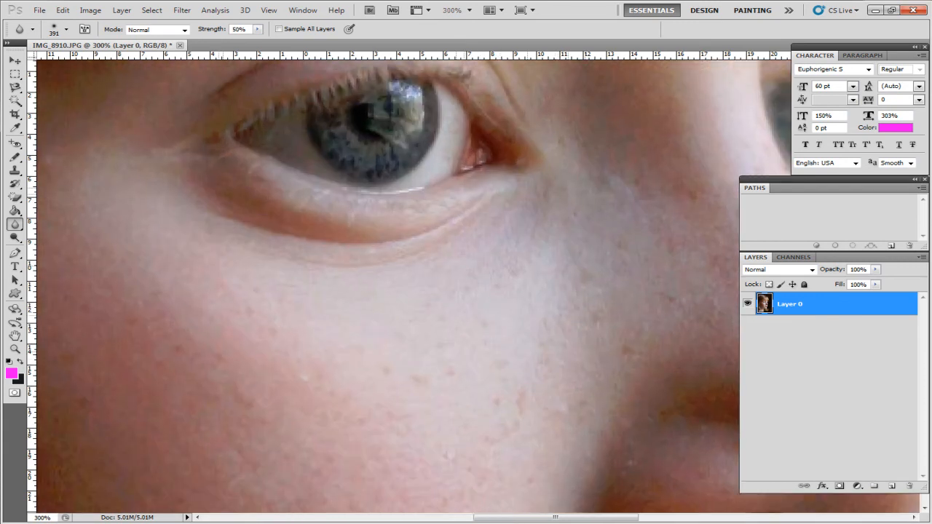
scroll(386, 284, "up", 4)
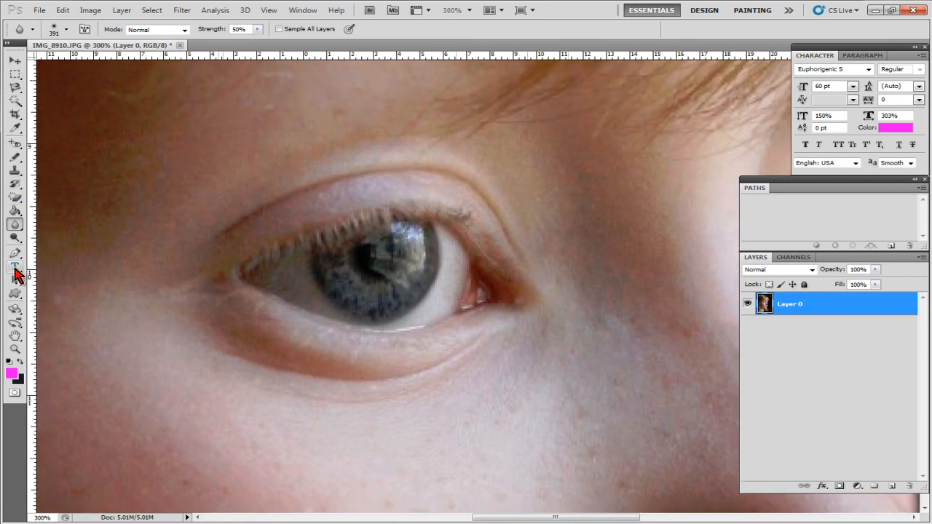
Add a dark type layer with the girl's name across her cheek and rasterize it
key("ctrl+minus")
key("ctrl+minus")
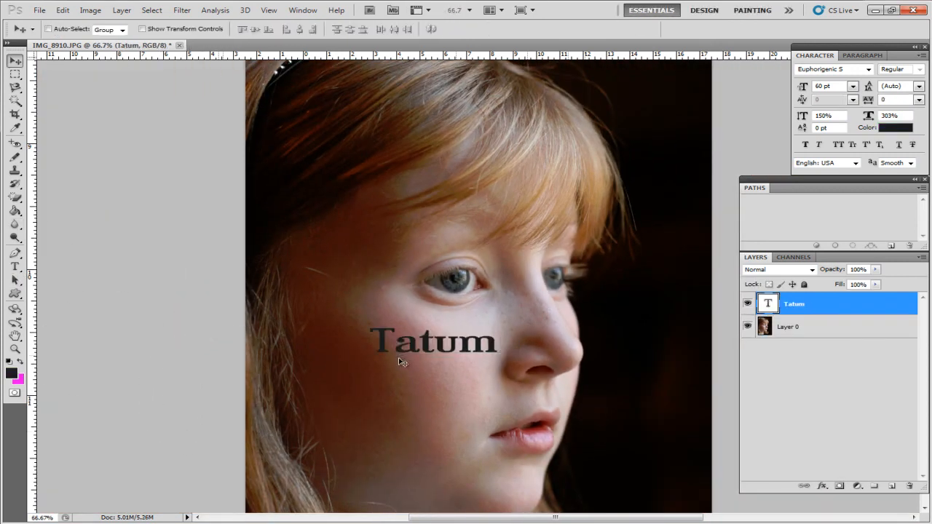
key("ctrl+plus")
key("ctrl+plus")
scroll(412, 432, "down", 5)
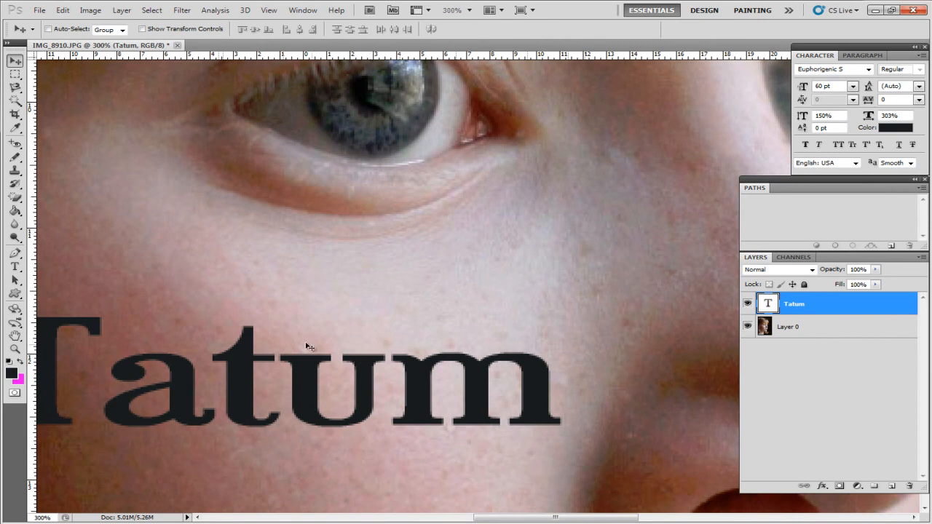
right_click(862, 308)
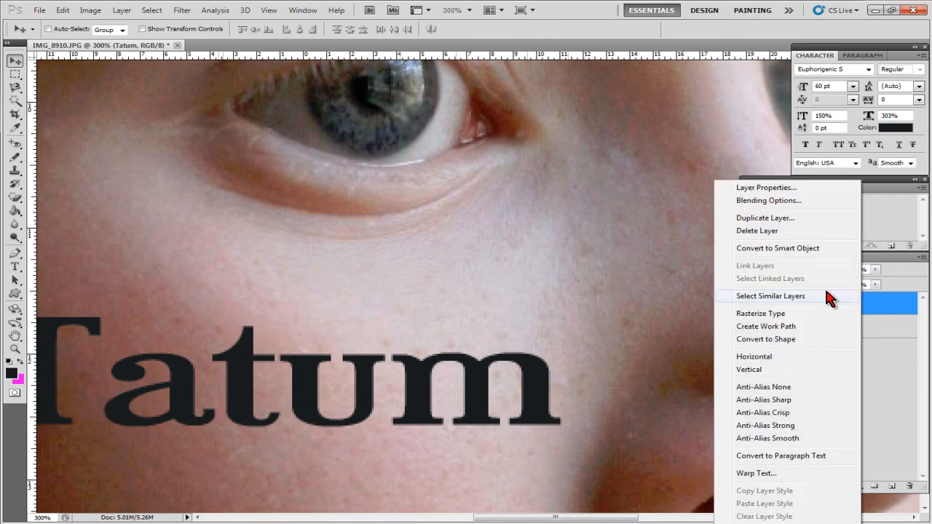
left_click(821, 313)
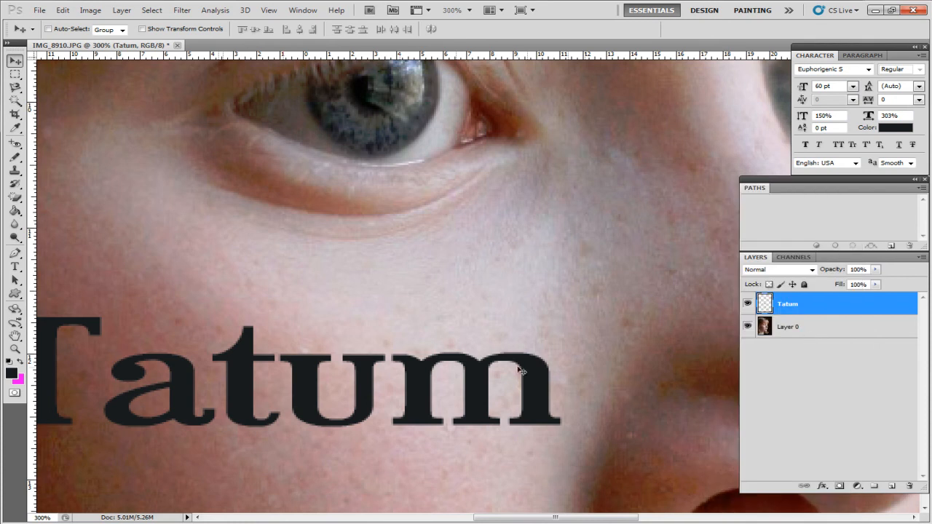
Set the Blur tool's brush size to 29 px and soften the last letter of the rasterized text
left_click(14, 225)
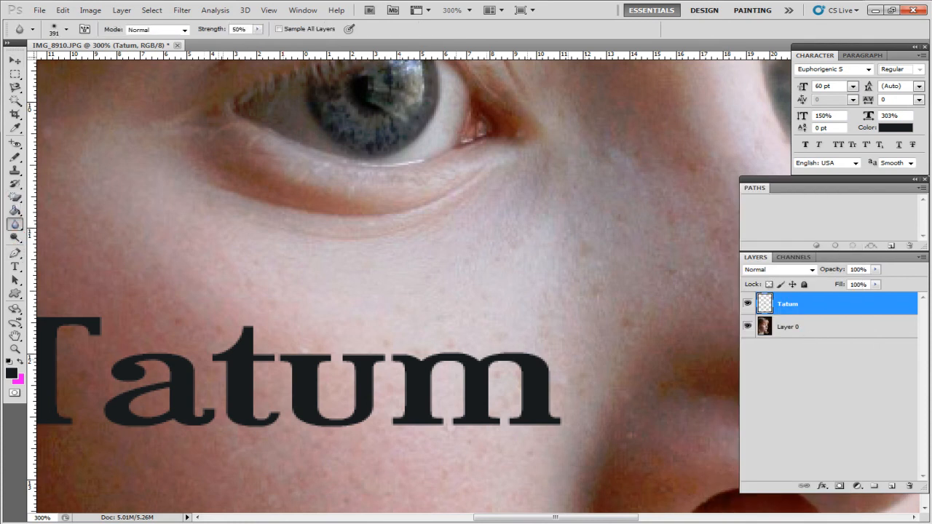
left_click(66, 29)
left_click_drag(58, 62, 39, 61)
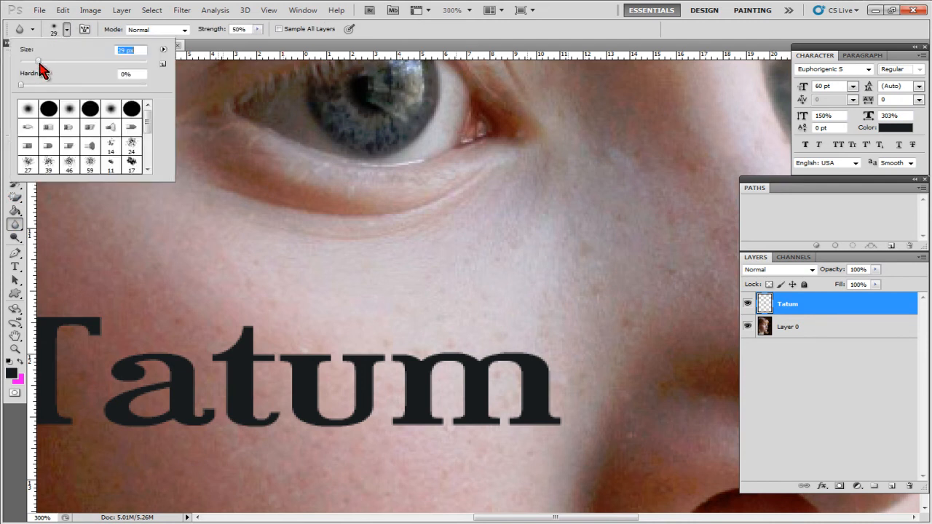
left_click(417, 337)
mouse_move(426, 348)
left_mouse_down()
mouse_move(563, 359)
mouse_move(560, 427)
mouse_move(502, 369)
mouse_move(508, 412)
mouse_move(470, 392)
mouse_move(469, 371)
mouse_move(426, 425)
mouse_move(404, 366)
mouse_move(383, 424)
left_mouse_up()
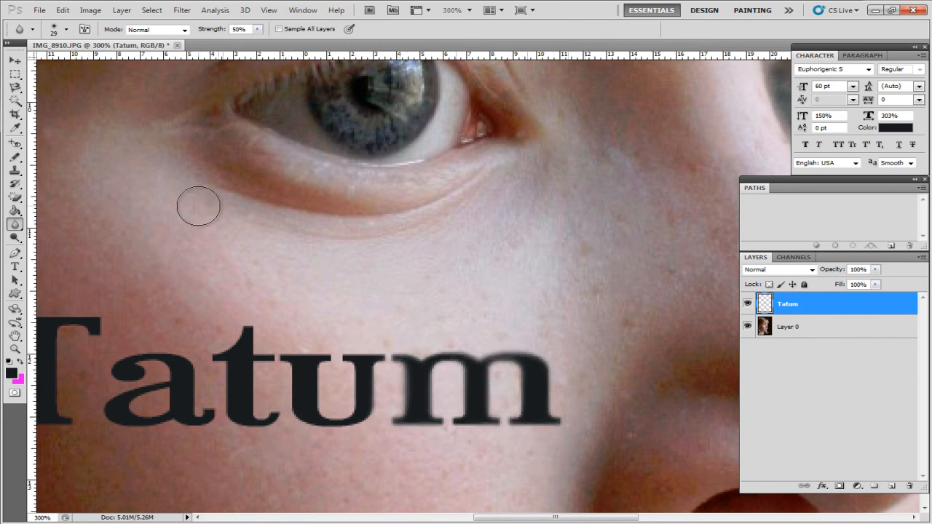
View the image at 100% and undo the blurring, the rasterizing and the text layer
key("ctrl+1")
key("ctrl+alt+z")
key("ctrl+alt+z")
key("ctrl+alt+z")
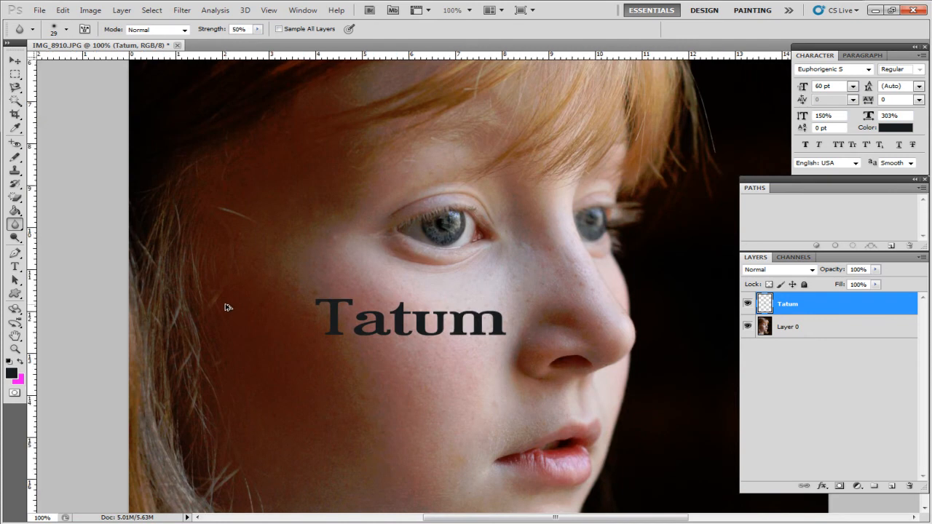
key("ctrl+alt+z")
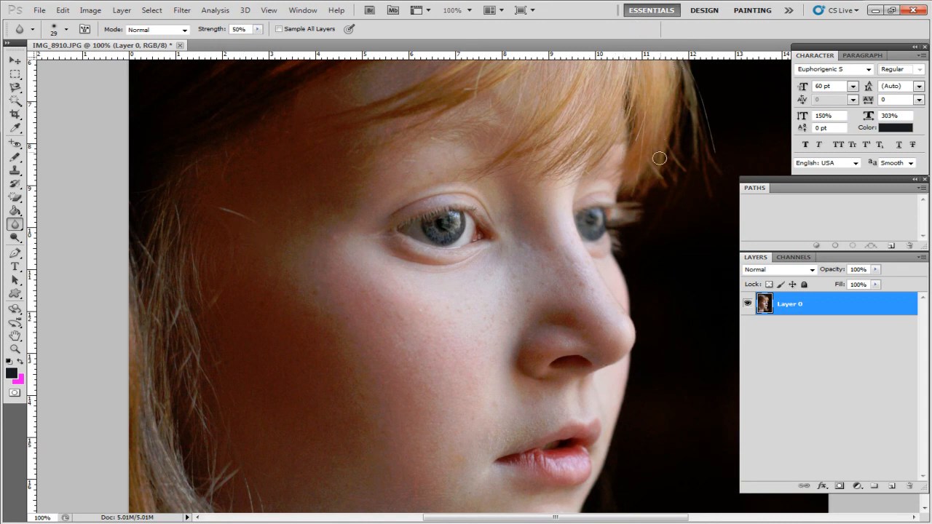
right_click(591, 500)
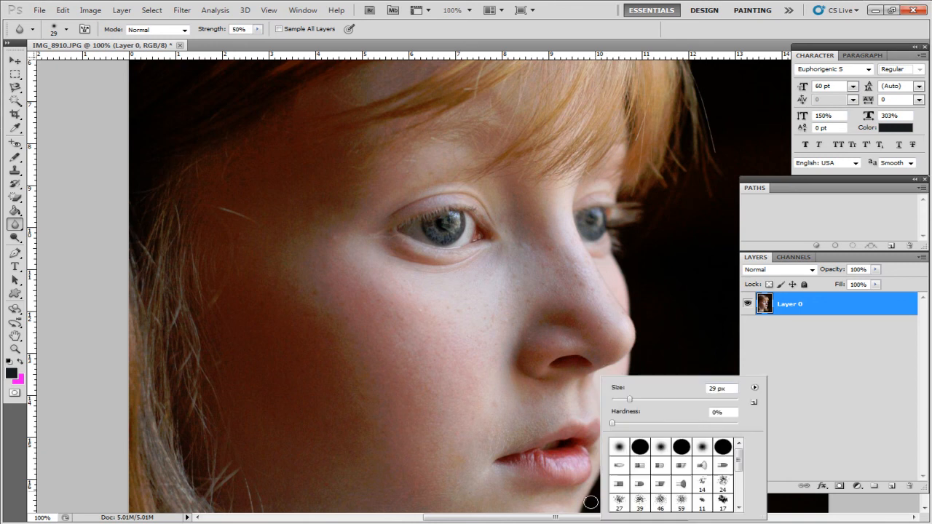
left_click(591, 500)
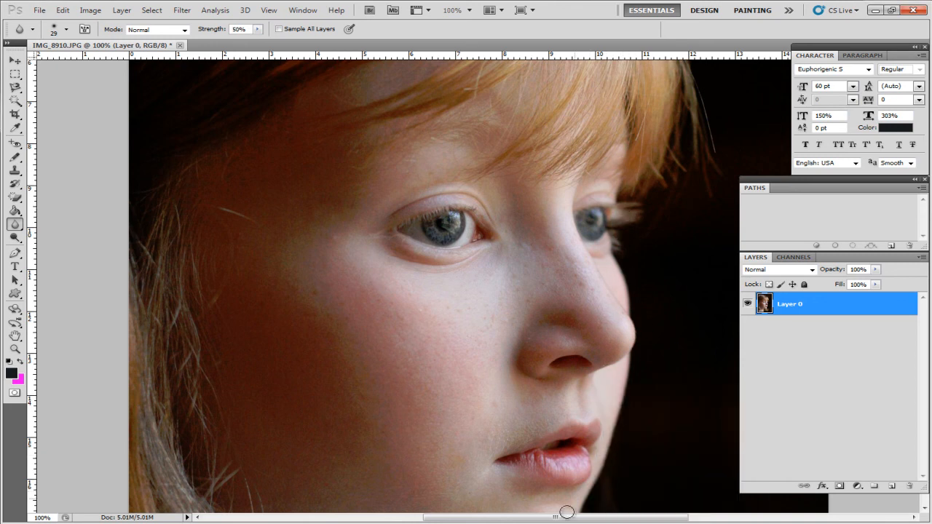
Smear the skin from the nose towards the cheek using the Smudge tool at 78 px and undo the smear
left_click_drag(15, 224, 65, 251)
left_click(66, 251)
left_click(32, 29)
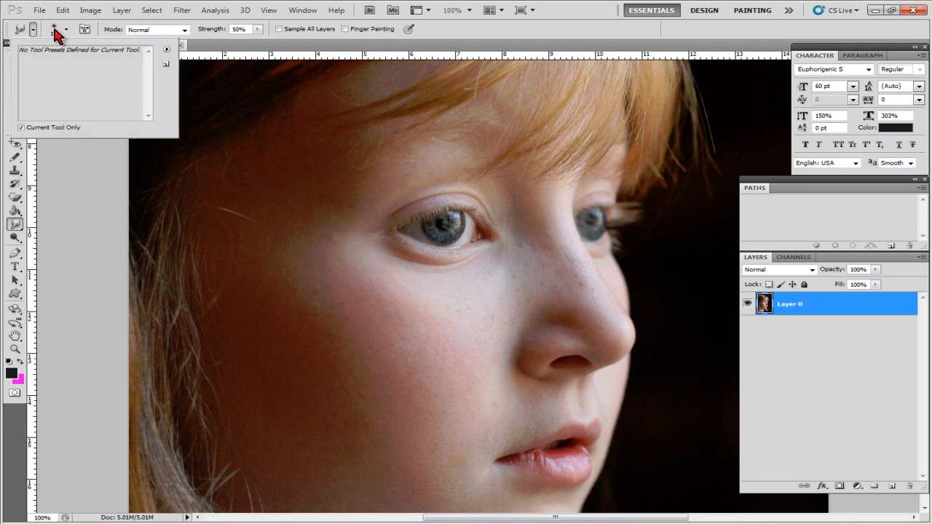
left_click(67, 29)
left_click(67, 62)
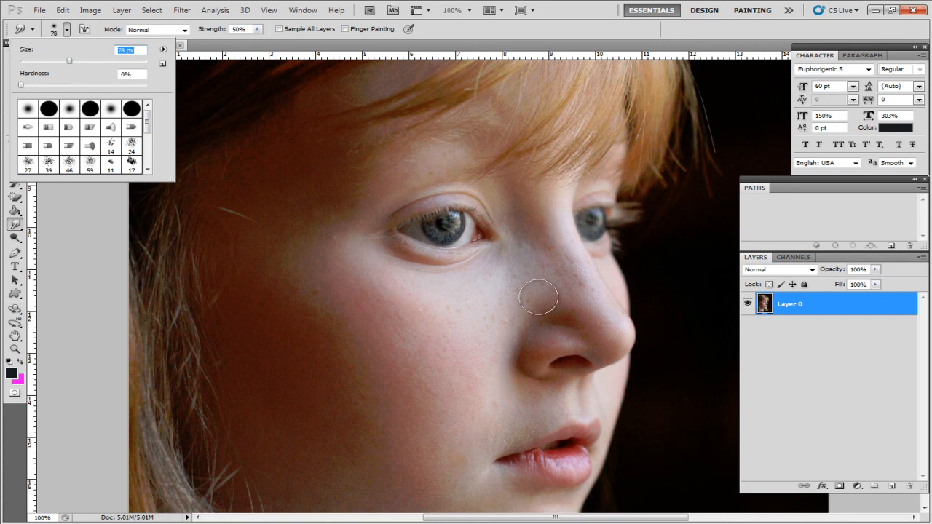
left_click_drag(531, 267, 375, 324)
key("ctrl+z")
Activate the Type tool briefly, switch to the Custom Shape tool and fit the whole portrait on screen
left_click(16, 267)
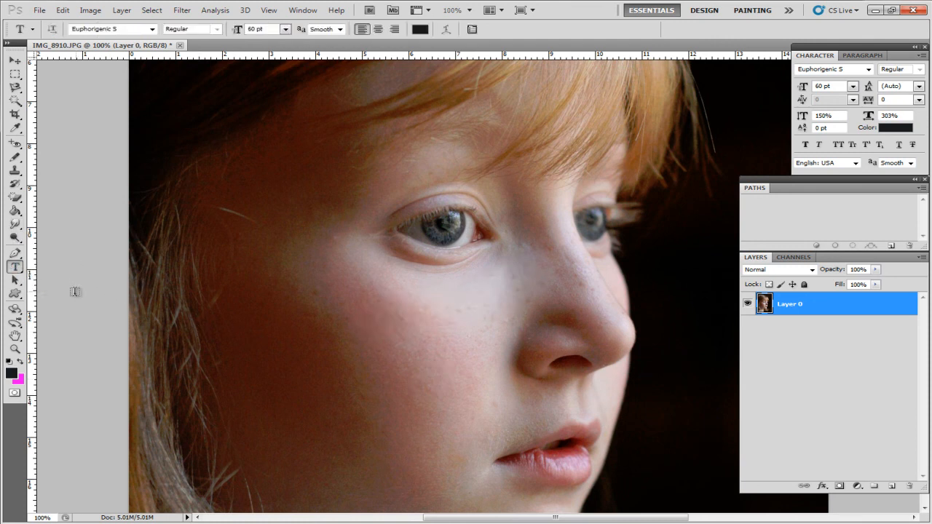
left_click(14, 293)
key("ctrl+0")
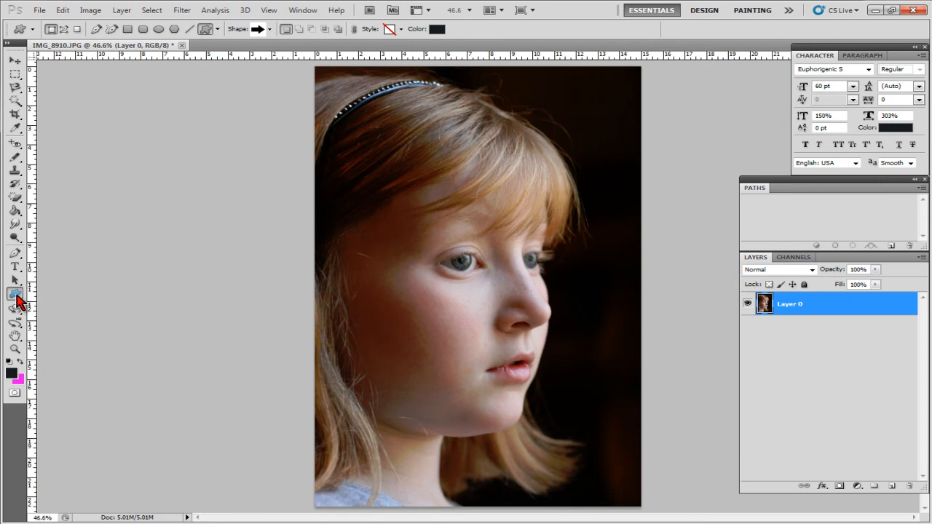
left_click(18, 294)
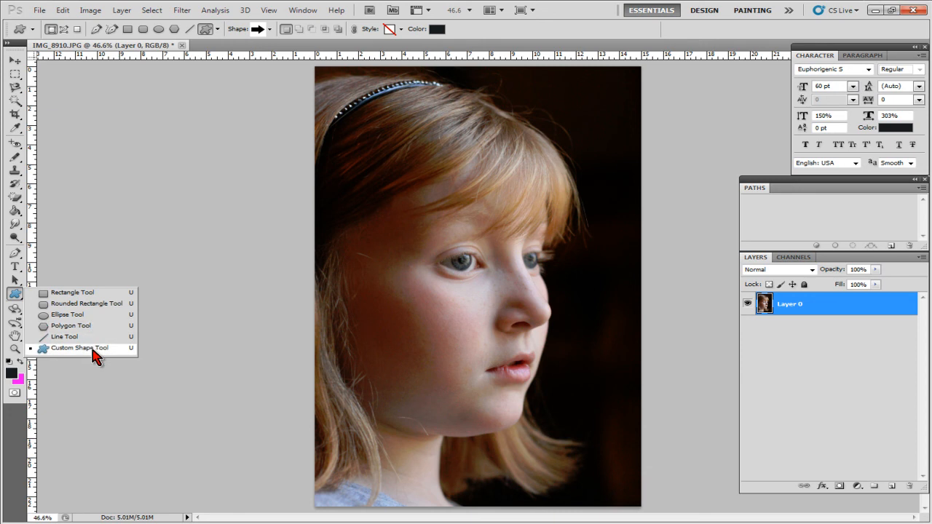
left_click(80, 348)
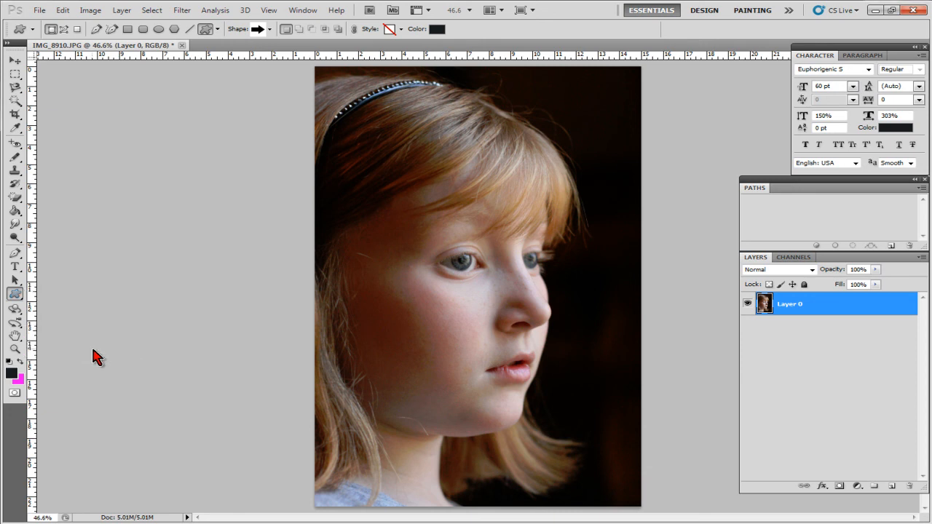
Draw a dark heart custom shape on the girl's cheek and undo it
left_click(269, 29)
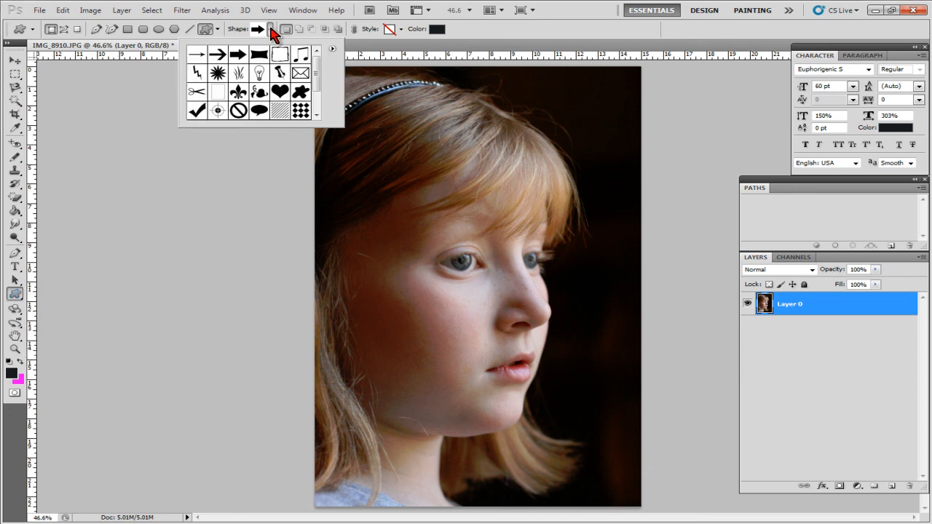
scroll(318, 73, "down", 2)
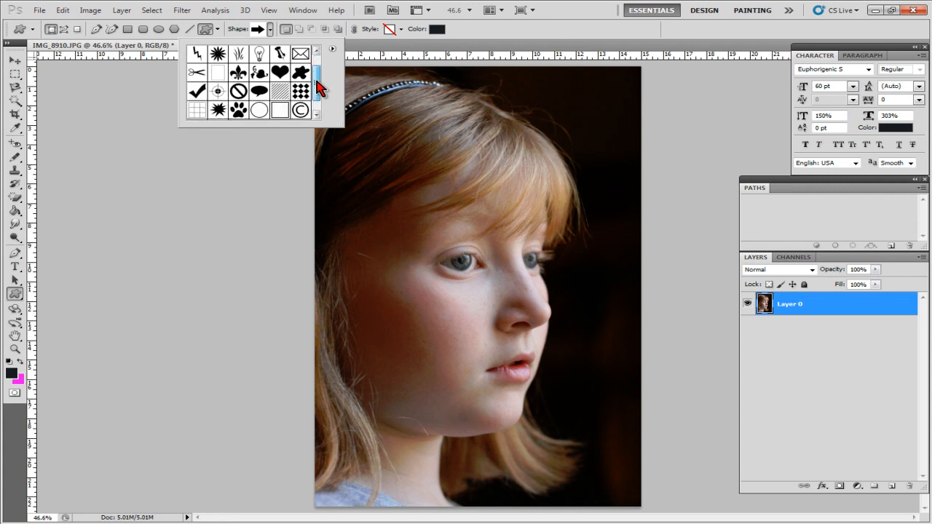
left_click(280, 63)
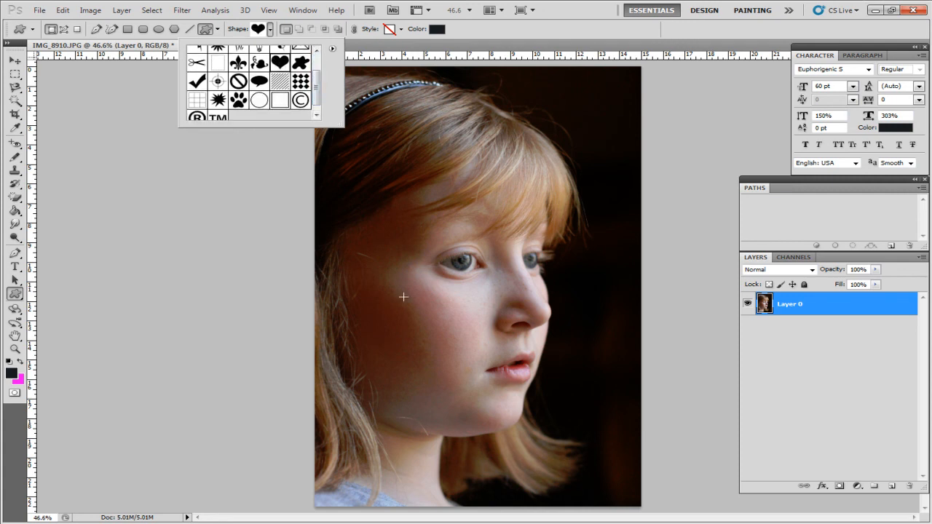
left_click_drag(387, 309, 463, 361)
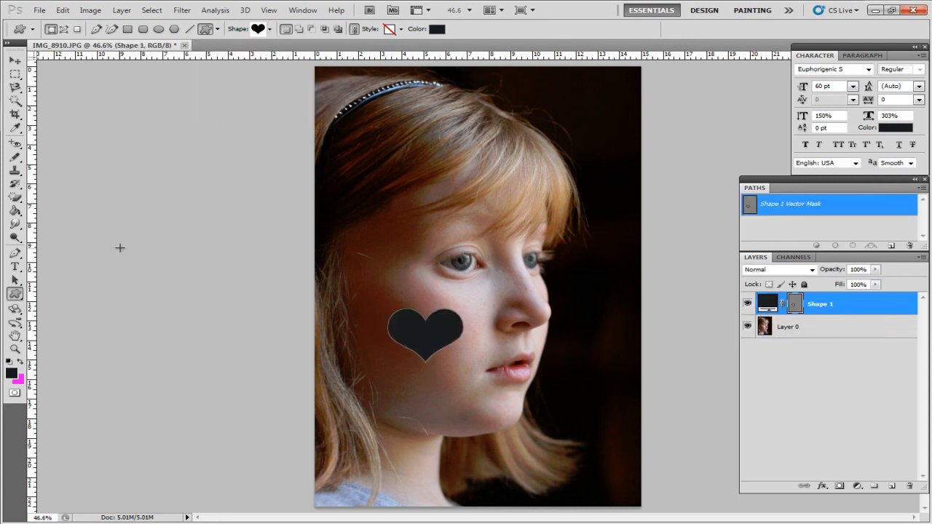
key("ctrl+z")
Pan around the eyes and hair with the Hand tool at 200% magnification, ending with the whole portrait fitted on screen
left_click(15, 337)
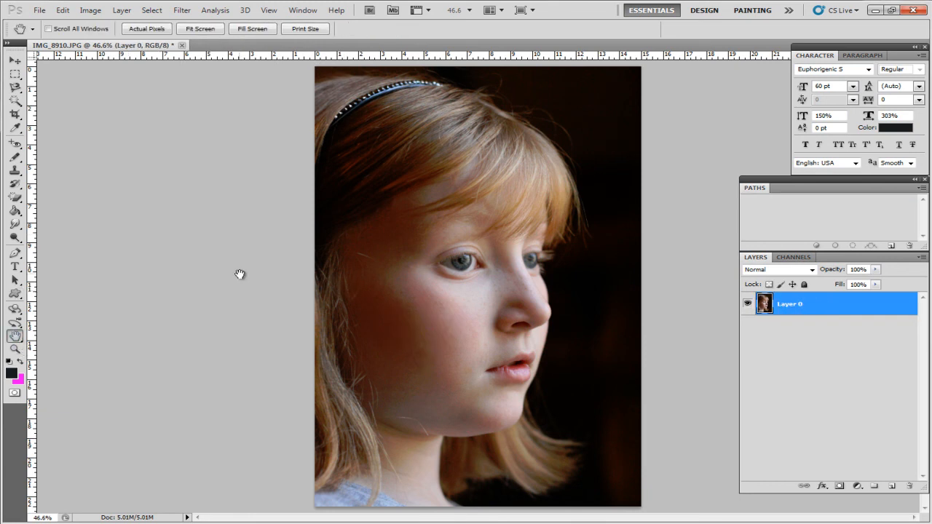
key("ctrl+plus")
key("ctrl+plus")
key("ctrl+plus")
key("ctrl+plus")
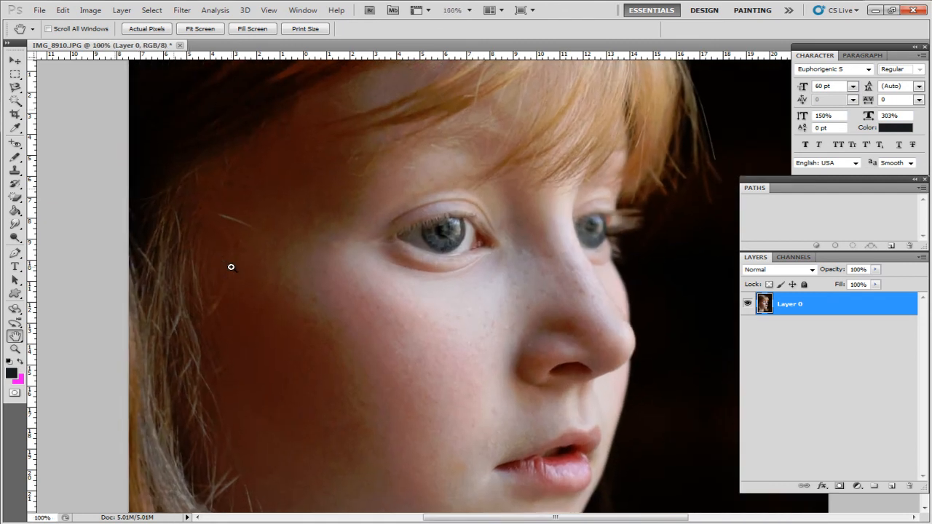
left_click_drag(583, 213, 318, 333)
left_click_drag(531, 201, 492, 260)
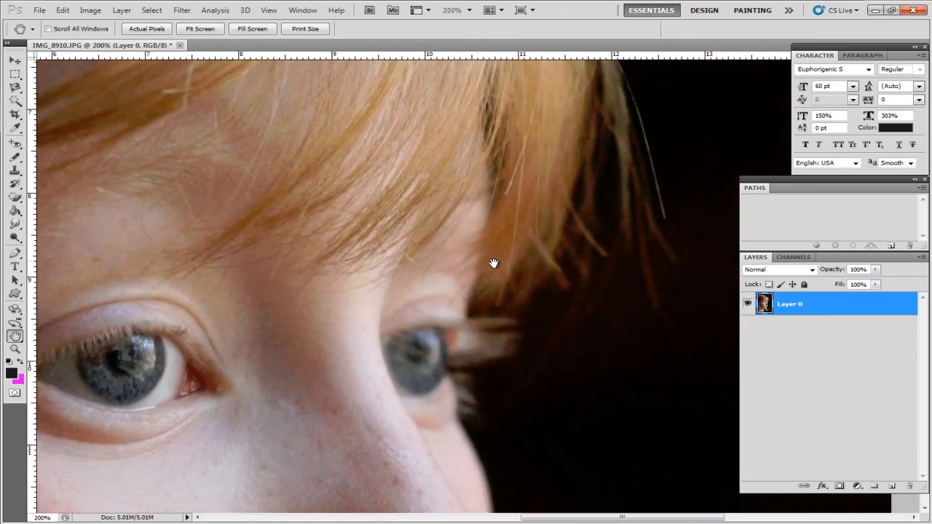
left_click_drag(329, 175, 481, 308)
key("ctrl+0")
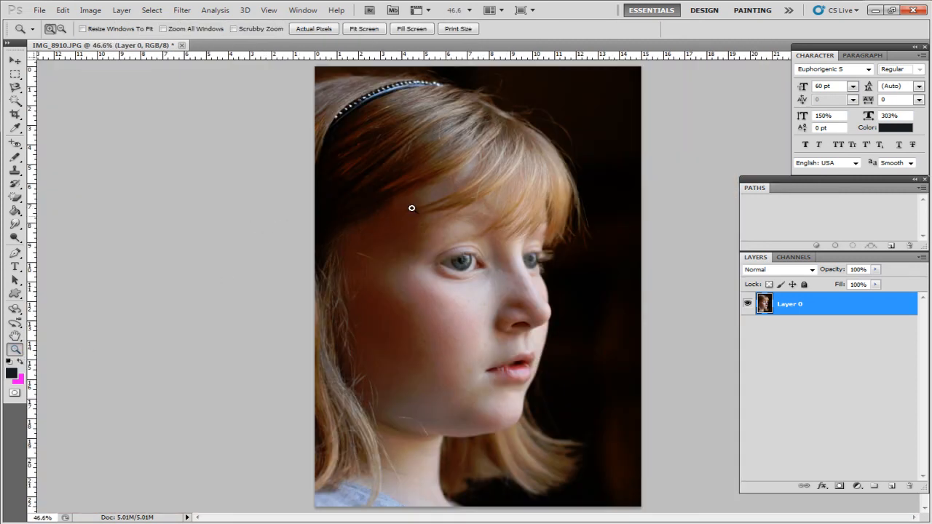
Magnify the area around the eyes with the Zoom tool and zoom back out to 50%
left_click_drag(411, 216, 568, 297)
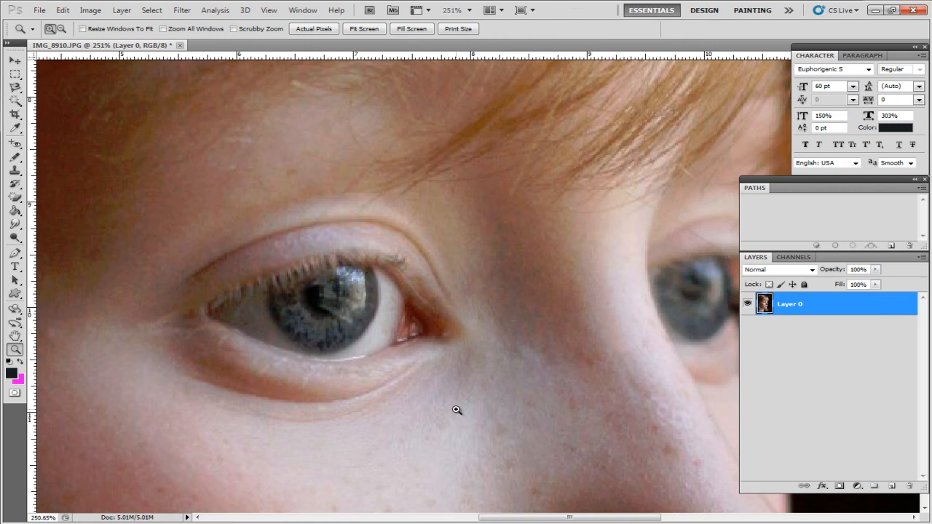
left_click(62, 29)
left_click(420, 275)
left_click(419, 276)
left_click(419, 276)
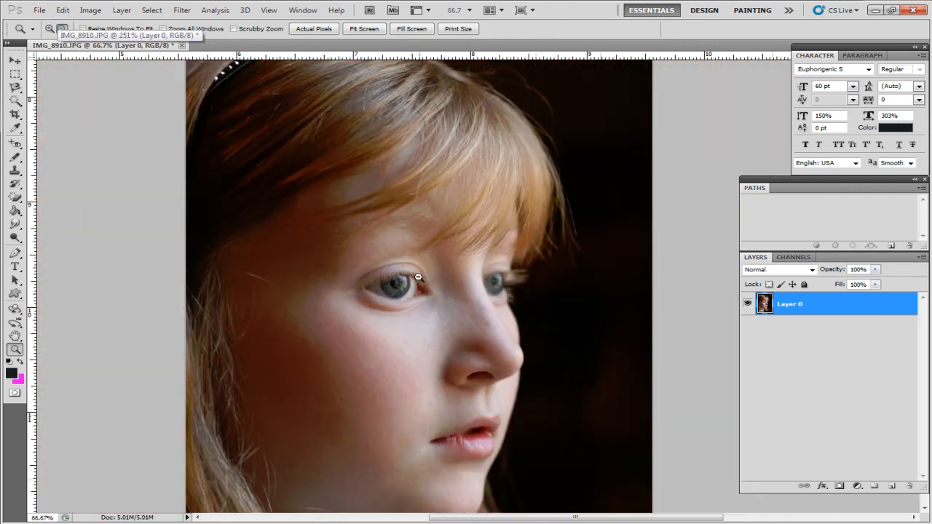
left_click(419, 277)
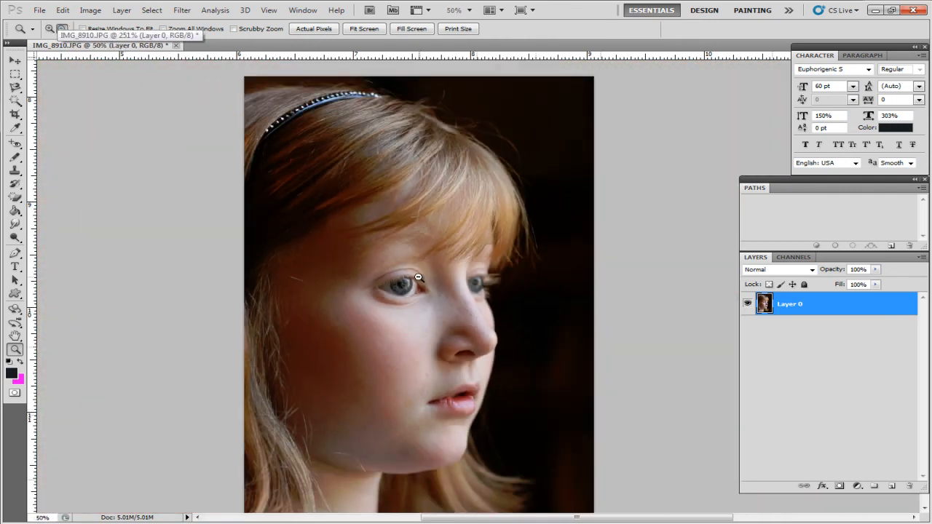
Enlarge the portrait view to 100%
left_click(131, 220)
left_click(132, 220)
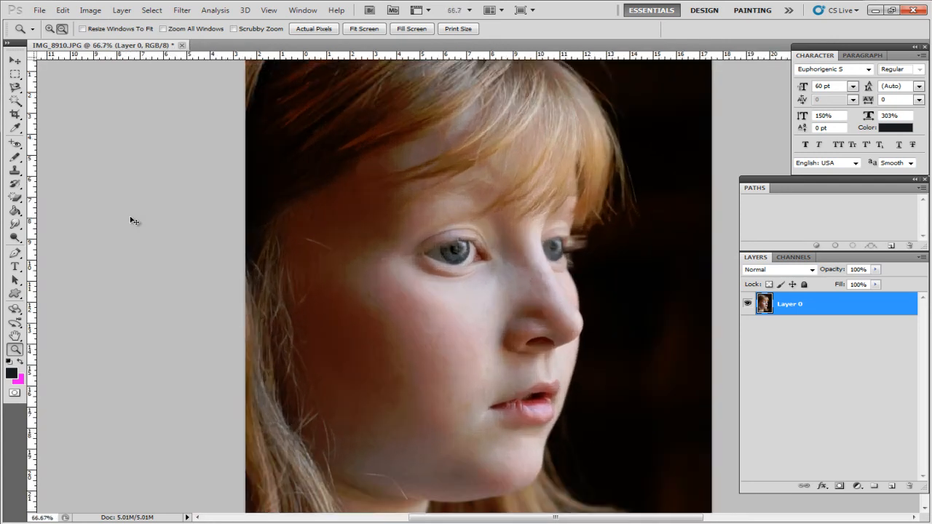
left_click(133, 220)
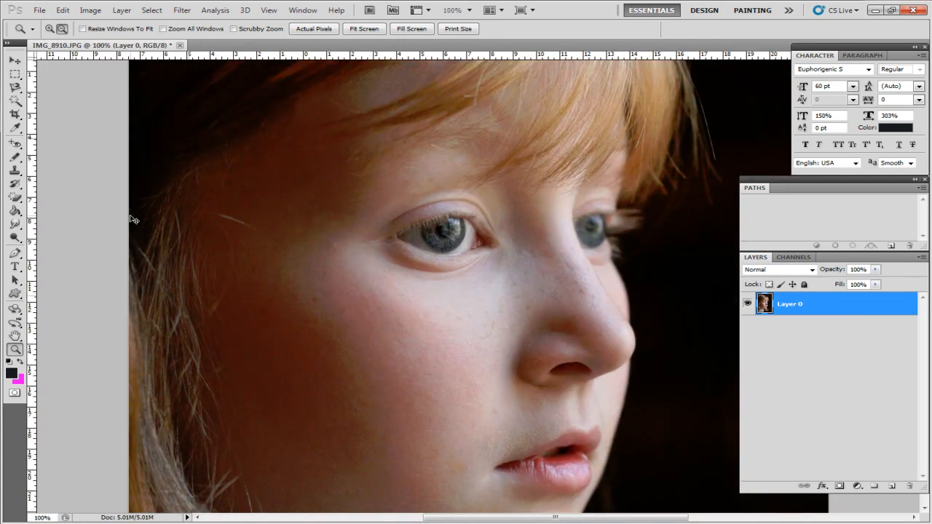
Fit the whole portrait on screen and swap the foreground and background colours, leaving white as the foreground
key("ctrl+0")
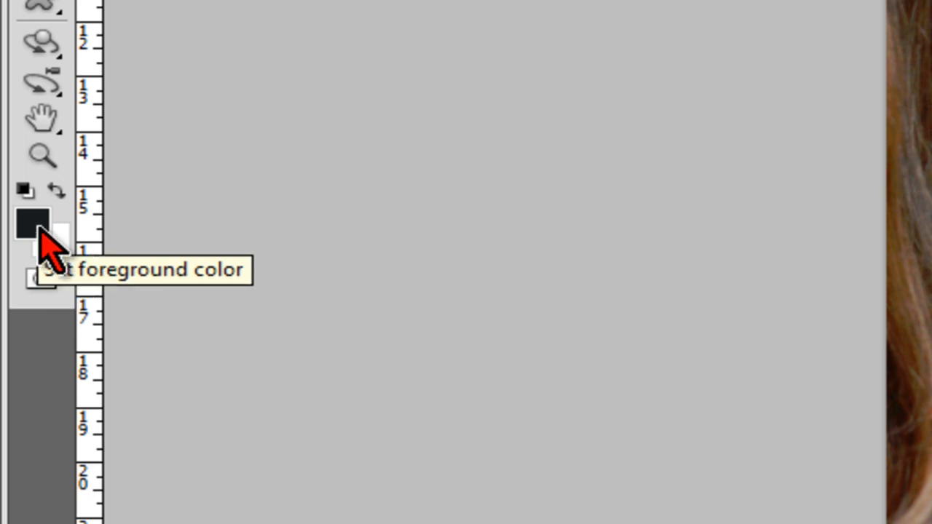
left_click(56, 192)
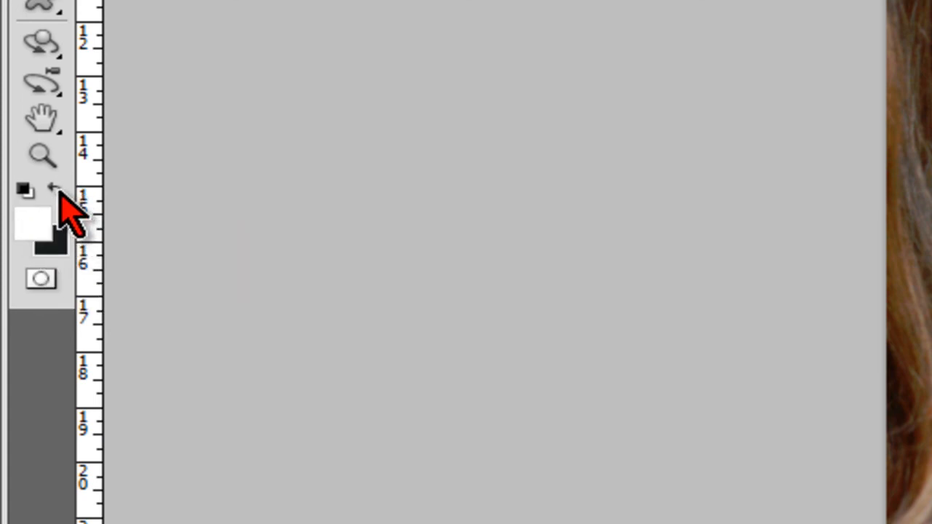
left_click(56, 190)
left_click(57, 190)
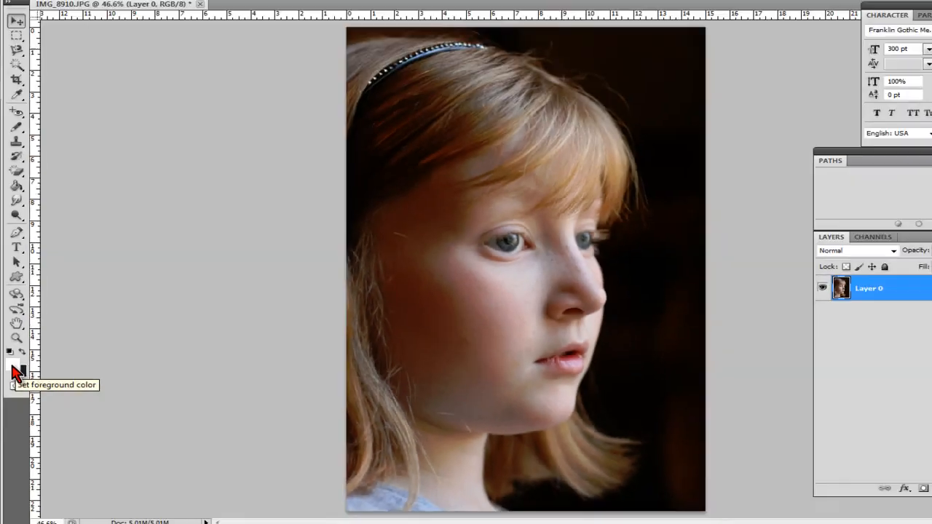
Open the foreground Color Picker, try a magenta and a dark violet-blue, and select the hex code 2d0d96
left_click(32, 222)
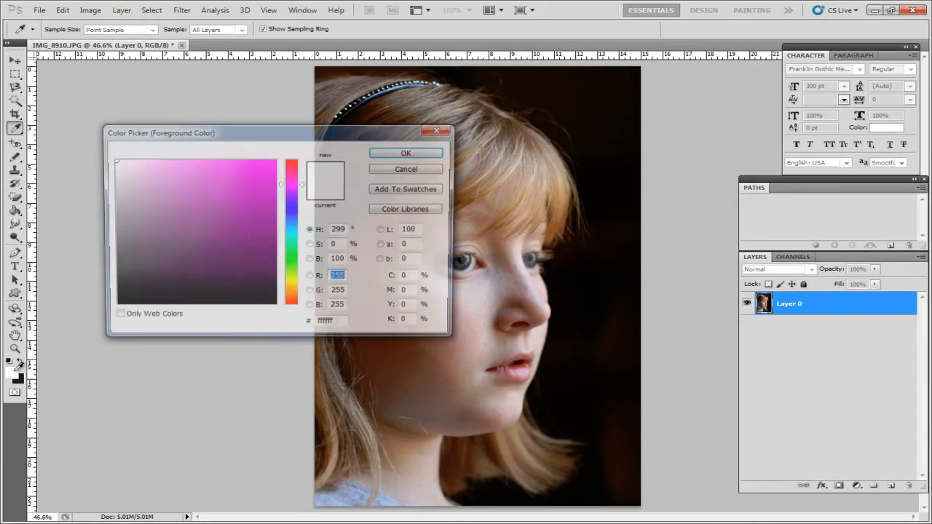
left_click_drag(212, 134, 160, 93)
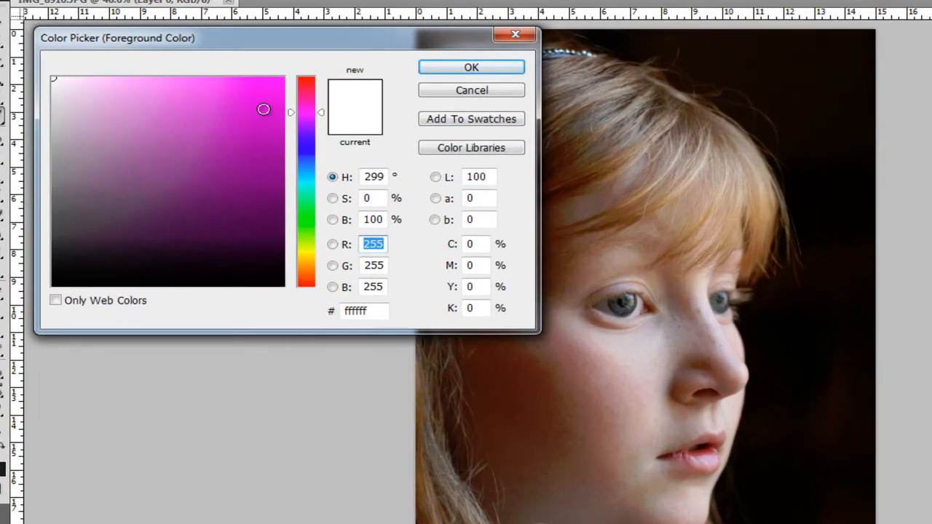
left_click(222, 140)
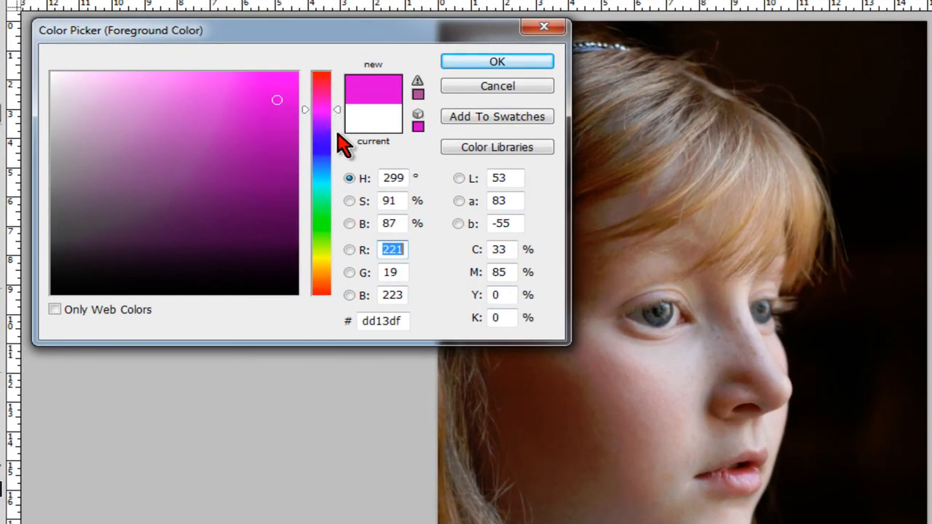
left_click(322, 138)
left_click(277, 164)
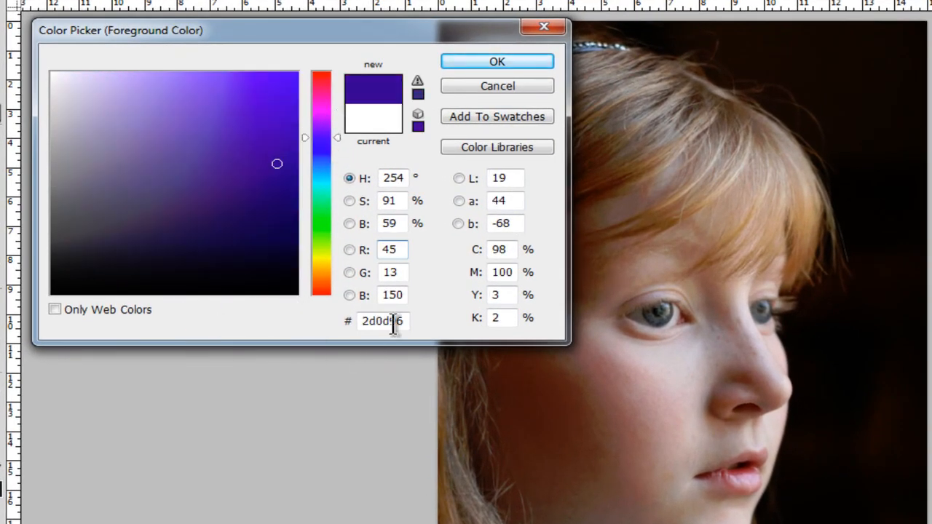
left_click_drag(403, 320, 359, 321)
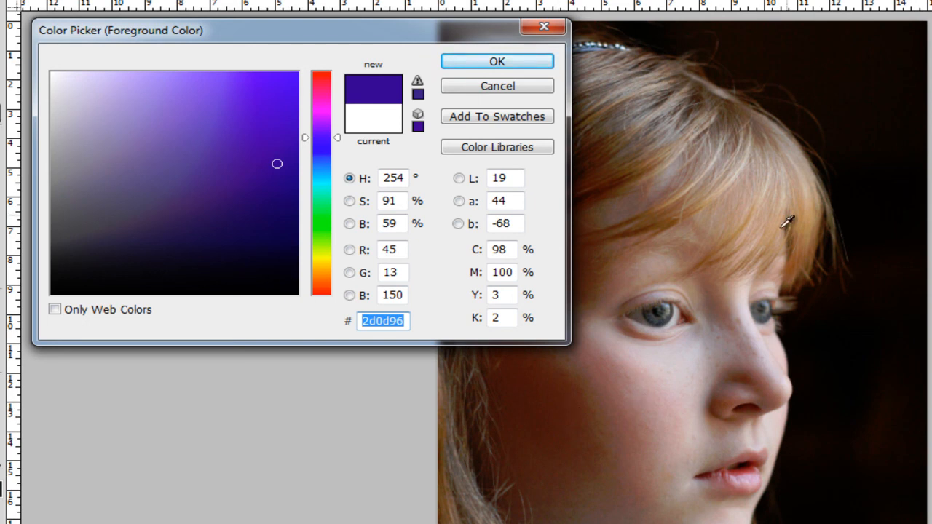
Sample colours from the hair, dark background and cheek, select the hex code a6807f, discard the colour change and activate the Move tool
left_click(753, 166)
left_click(701, 122)
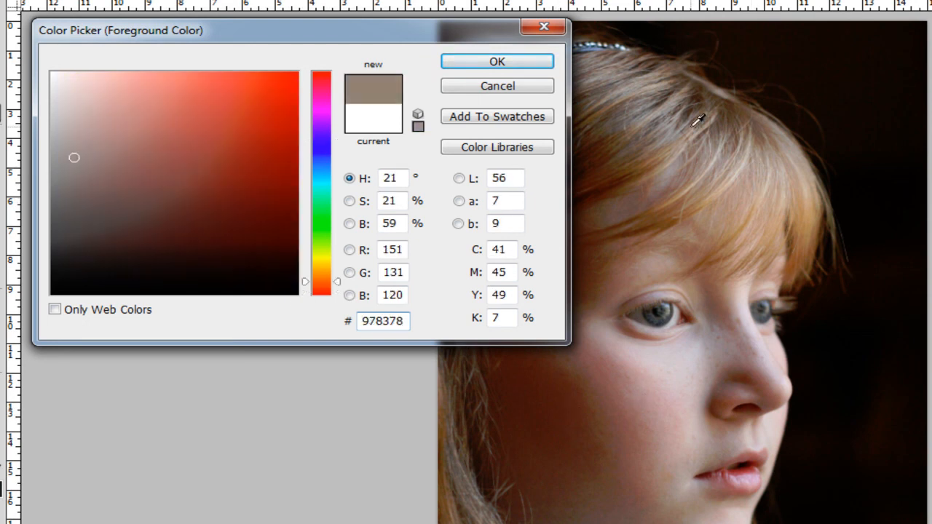
left_click(680, 80)
left_click(832, 66)
left_click(666, 426)
left_click(583, 414)
left_click(644, 396)
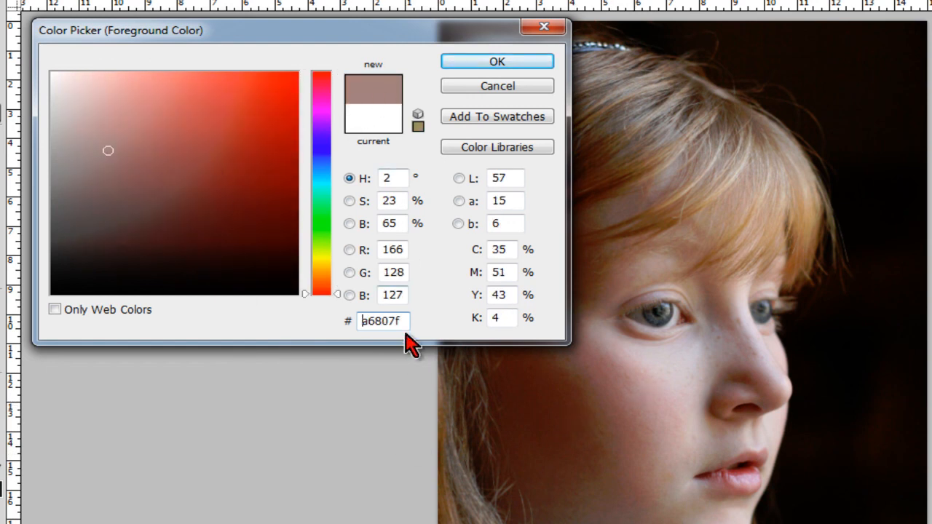
left_click_drag(401, 322, 315, 329)
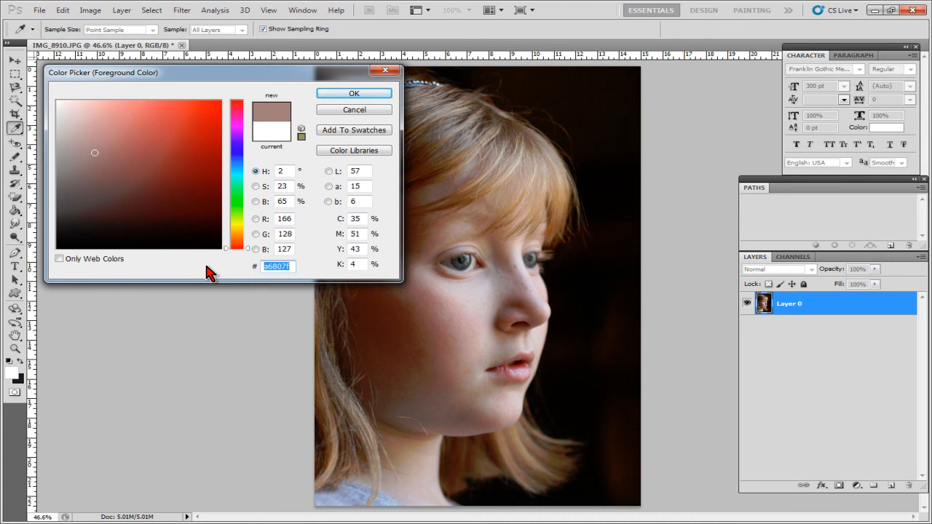
key("Escape")
key("v")
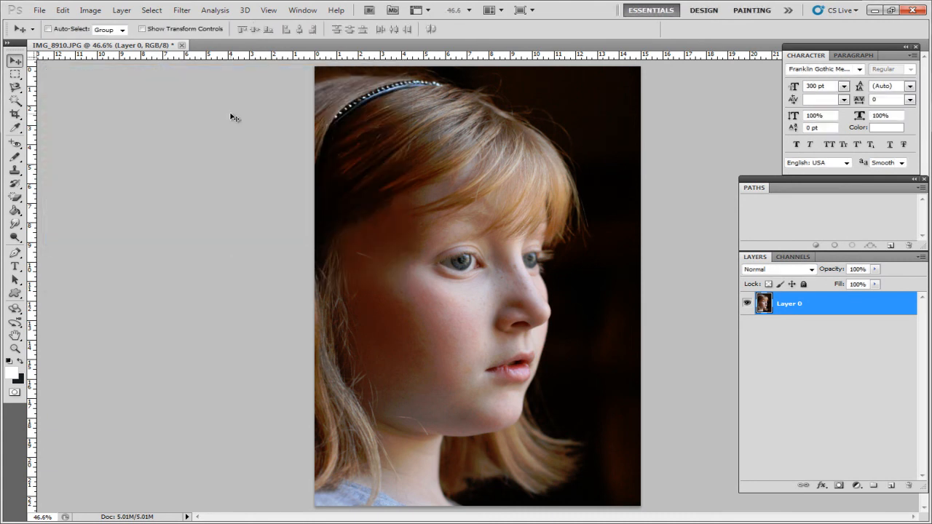